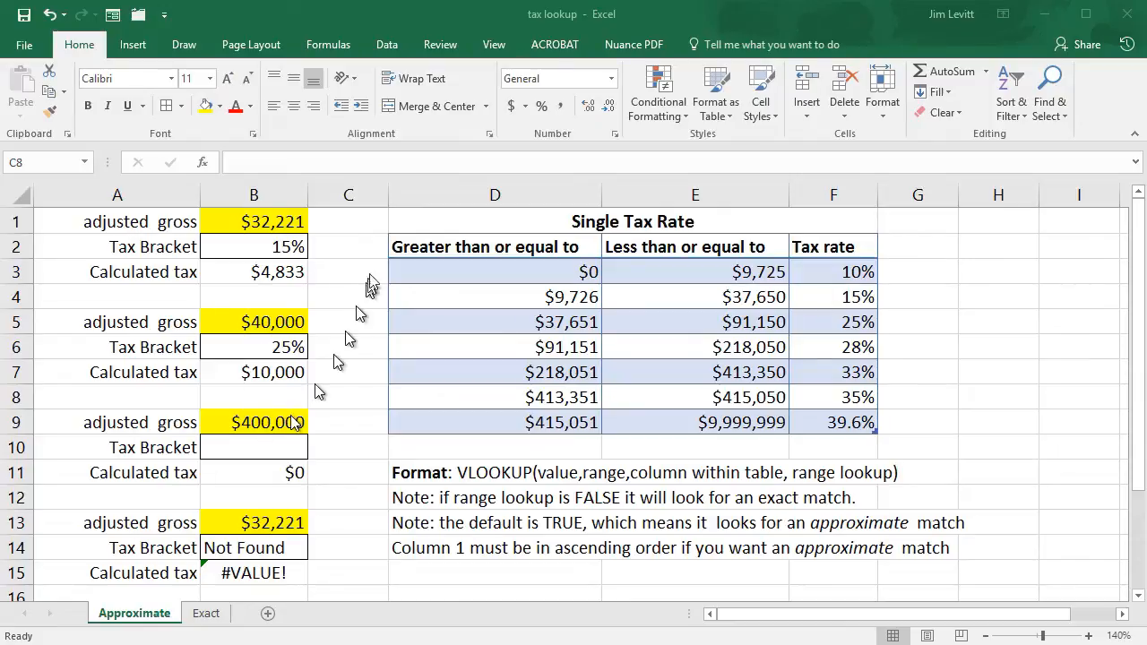
# Step: Examine the VLOOKUP formulas in B2 and B6 and the third adjusted gross amount in B9
pyautogui.click(269, 253)
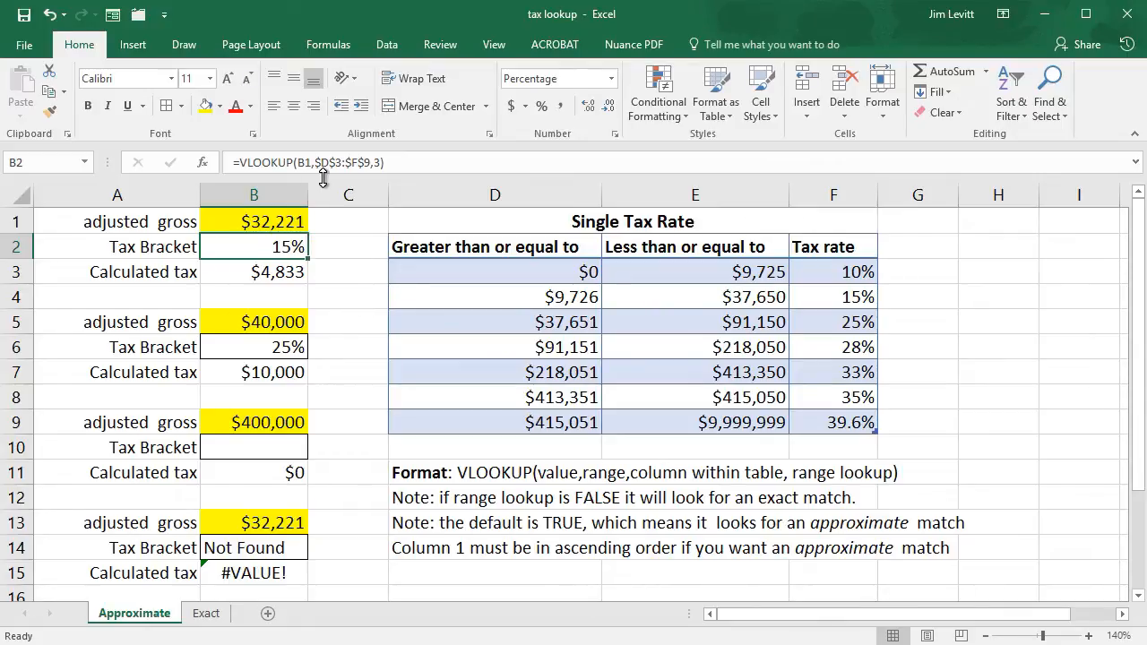
pyautogui.click(264, 346)
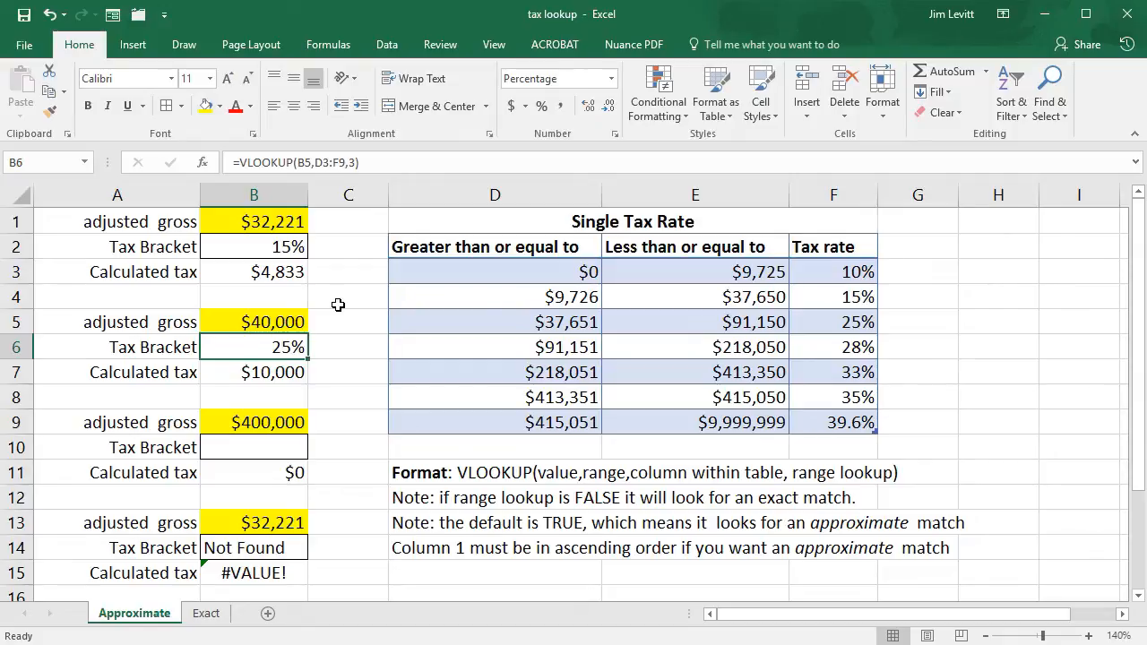
pyautogui.click(260, 421)
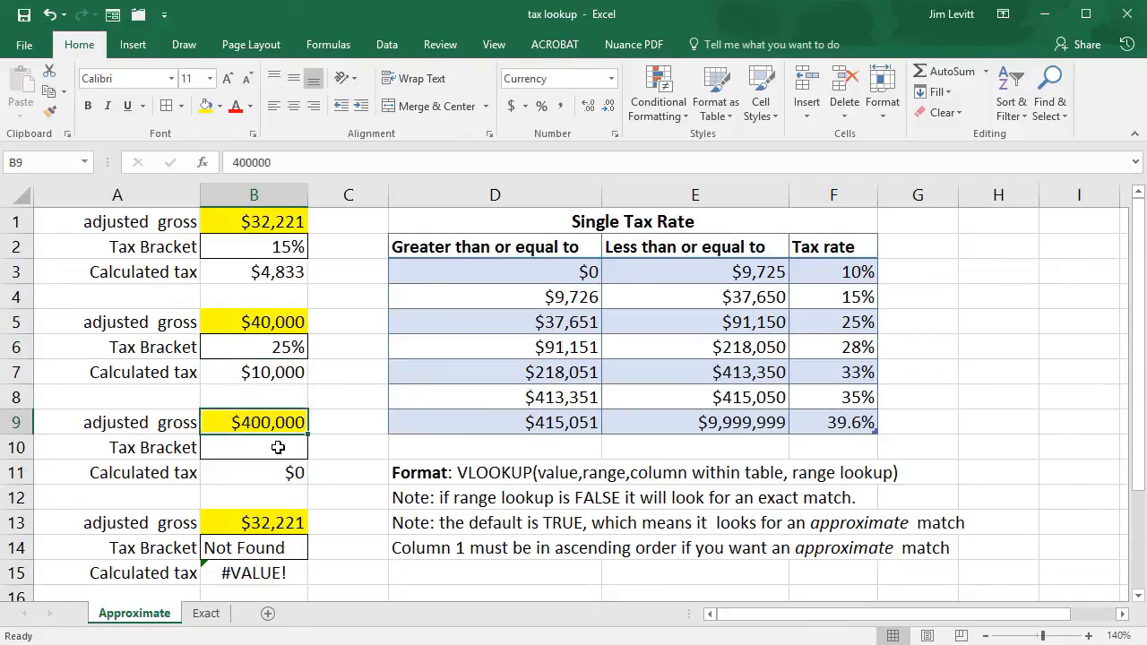
# Step: Start a VLOOKUP formula in the empty Tax Bracket cell B10, with B9 as the lookup value
pyautogui.click(278, 447)
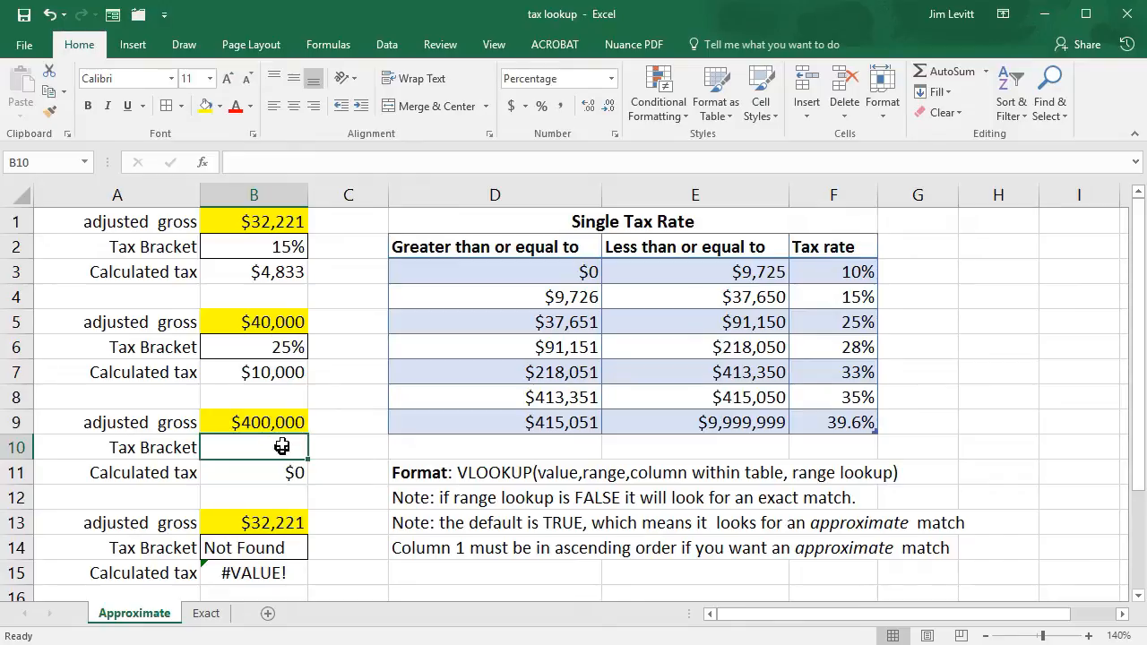
pyautogui.write('=')
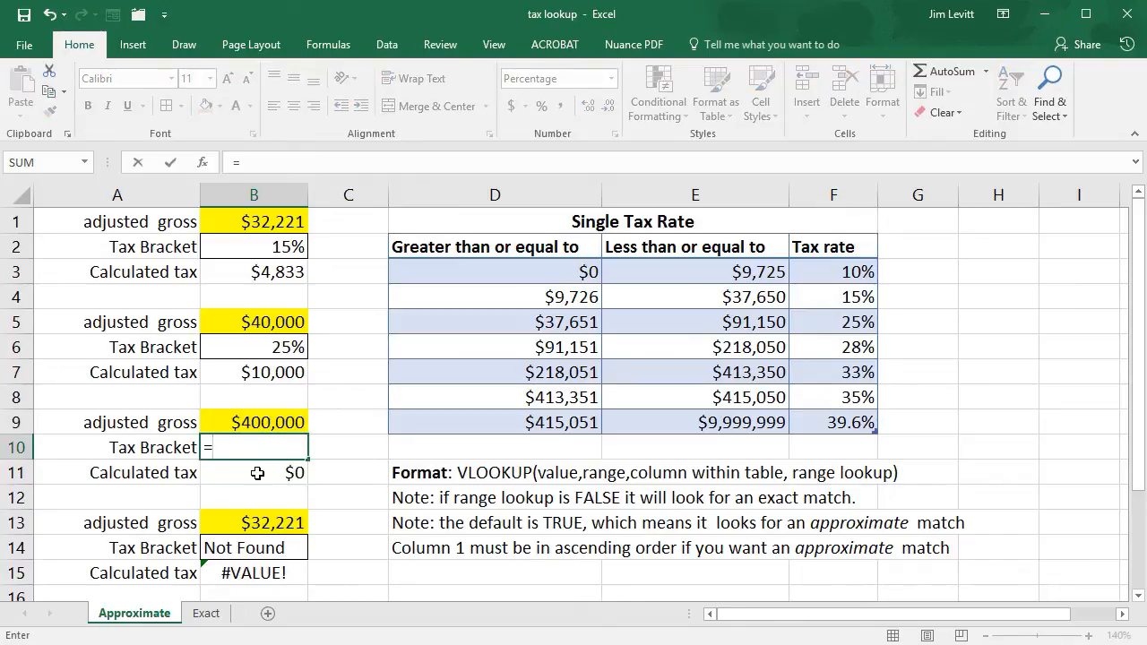
pyautogui.write('looku')
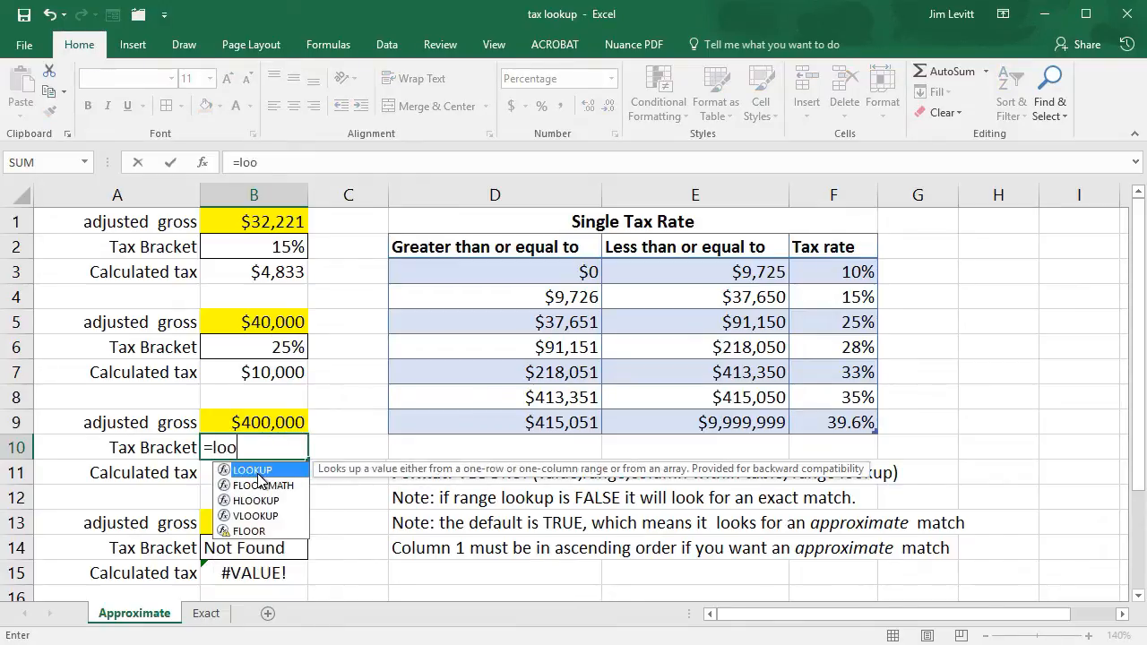
pyautogui.press('BackSpace')
pyautogui.press('BackSpace')
pyautogui.press('BackSpace')
pyautogui.press('BackSpace')
pyautogui.press('BackSpace')
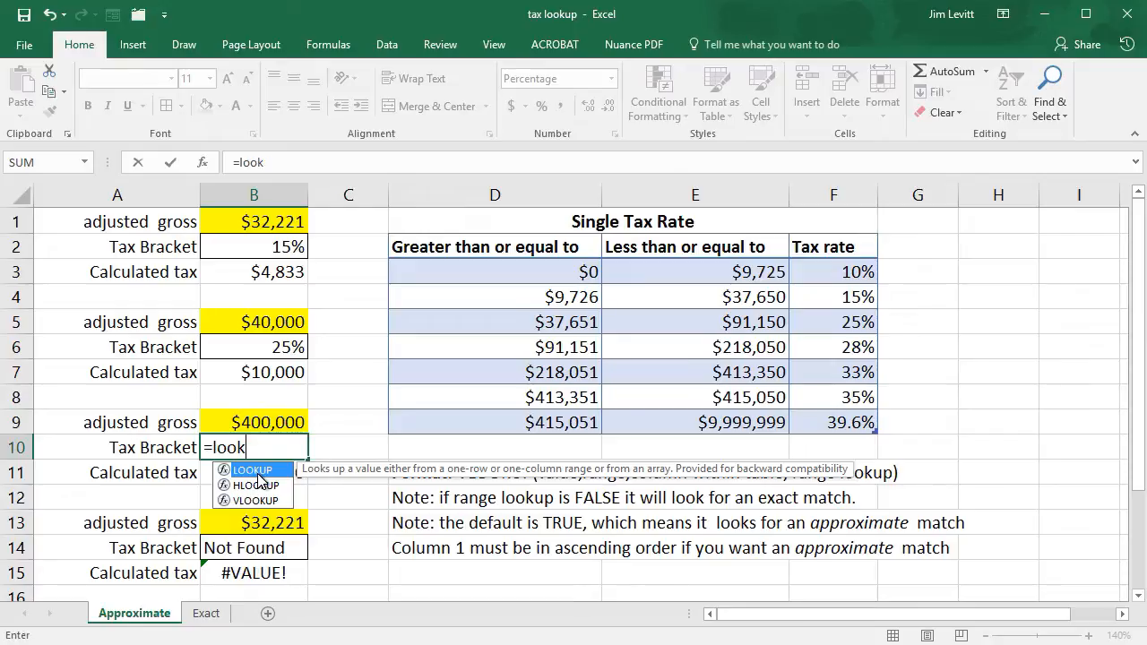
pyautogui.write('v')
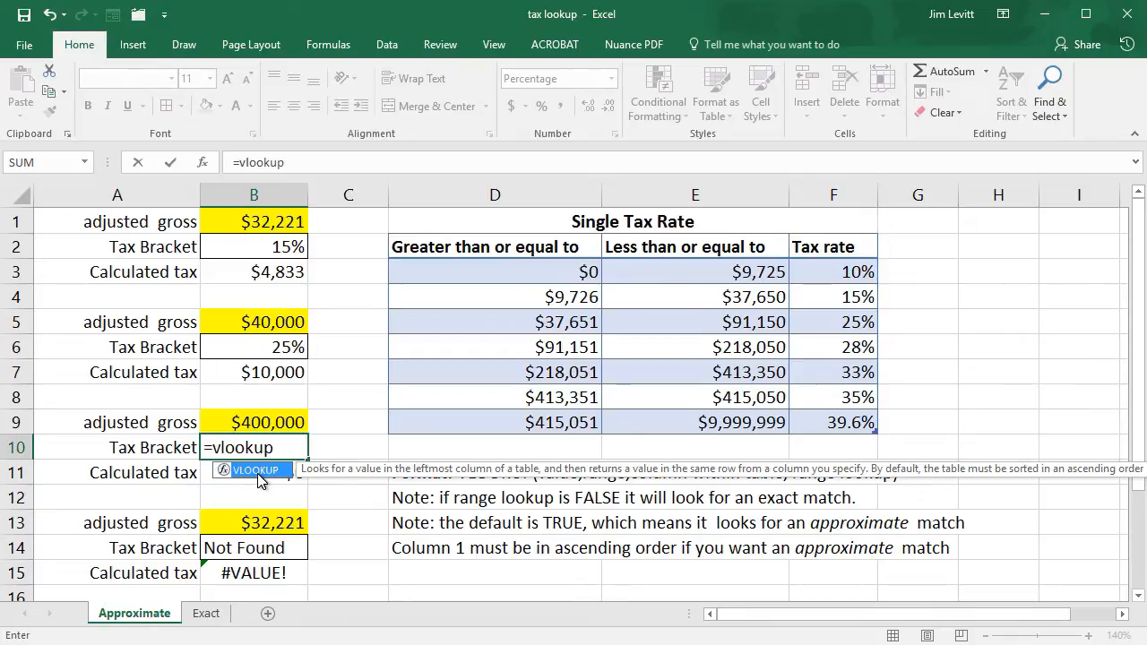
pyautogui.write('(')
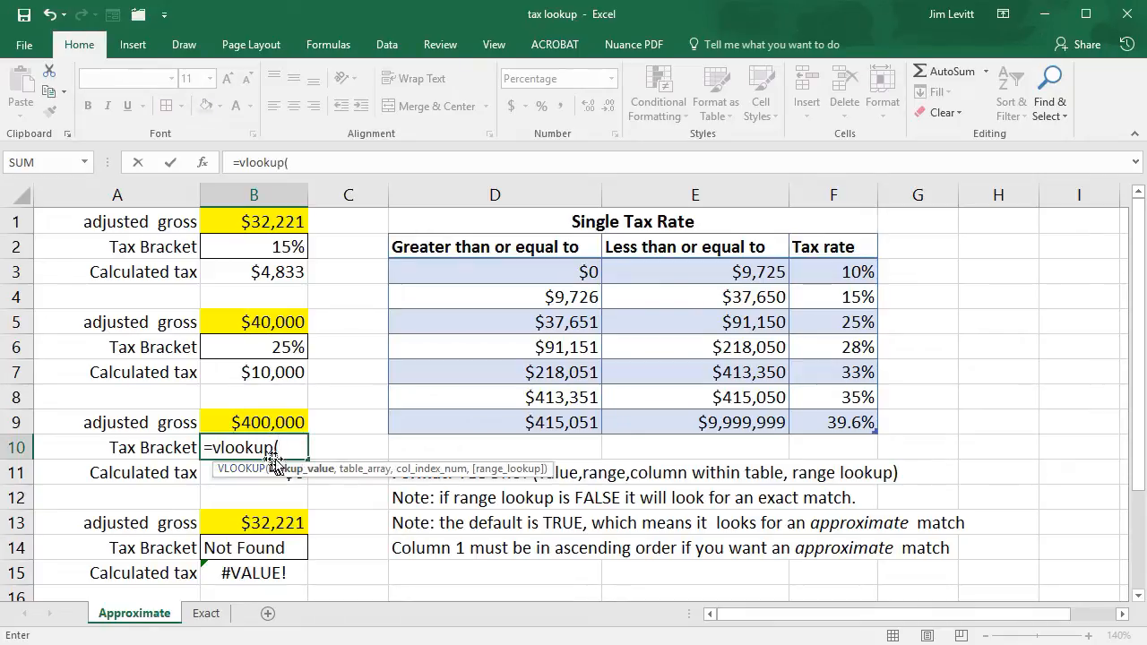
pyautogui.click(233, 422)
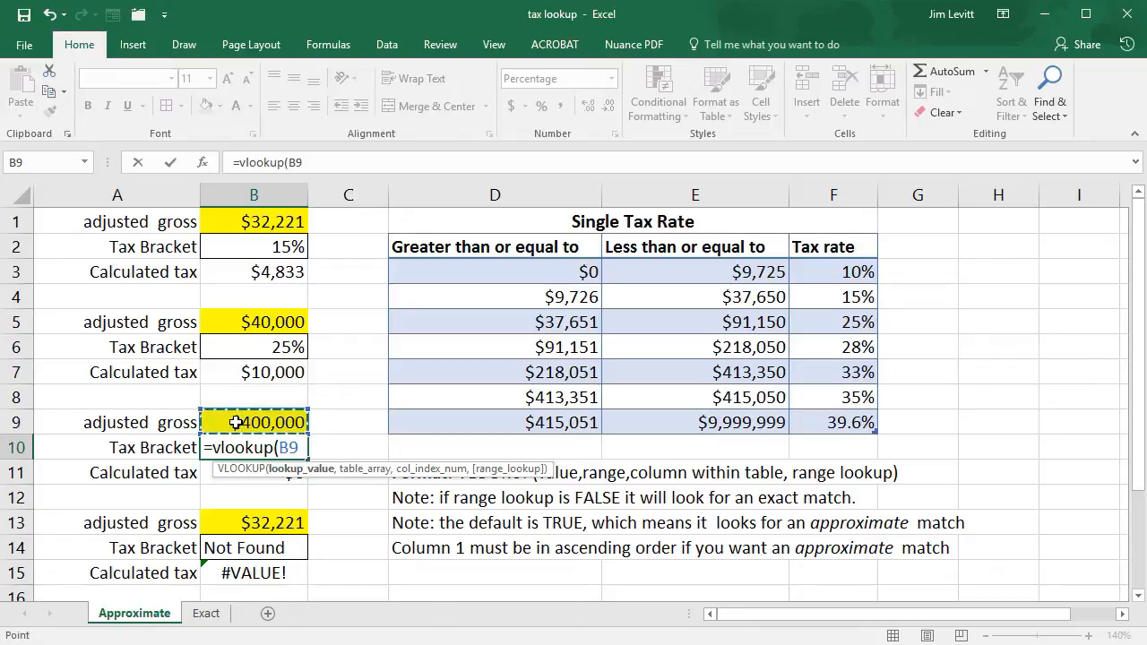
pyautogui.write(',')
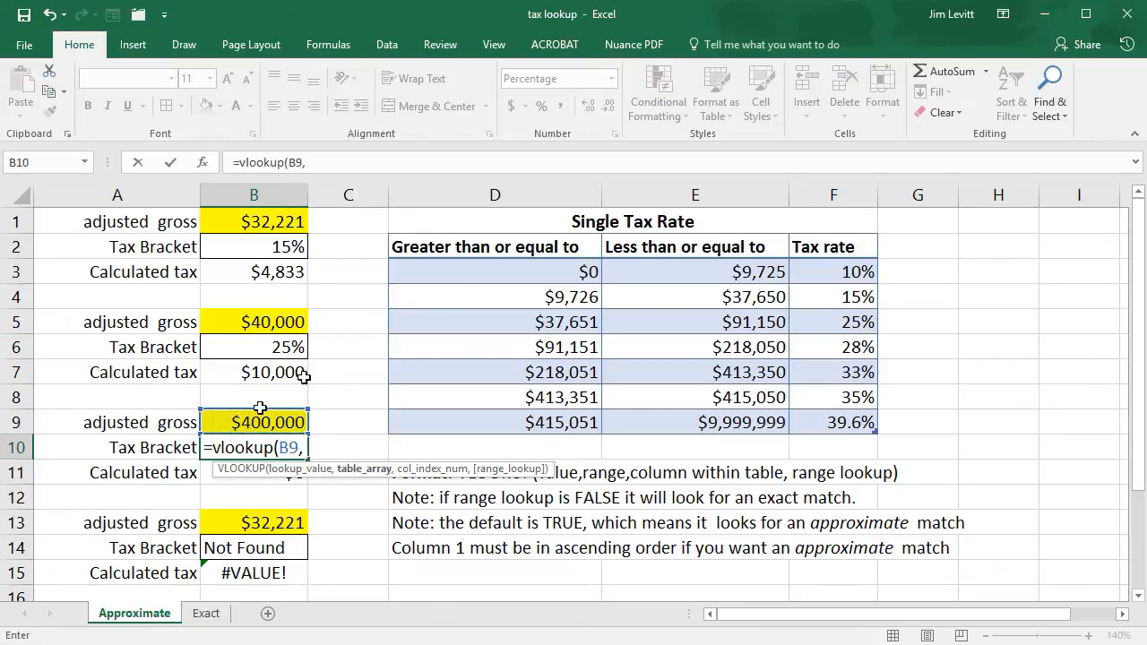
# Step: Complete the B10 formula with the tax rate range D3:F9 (TaxRates) as the table and 3 as the column index
pyautogui.moveTo(493, 272); pyautogui.dragTo(812, 418)
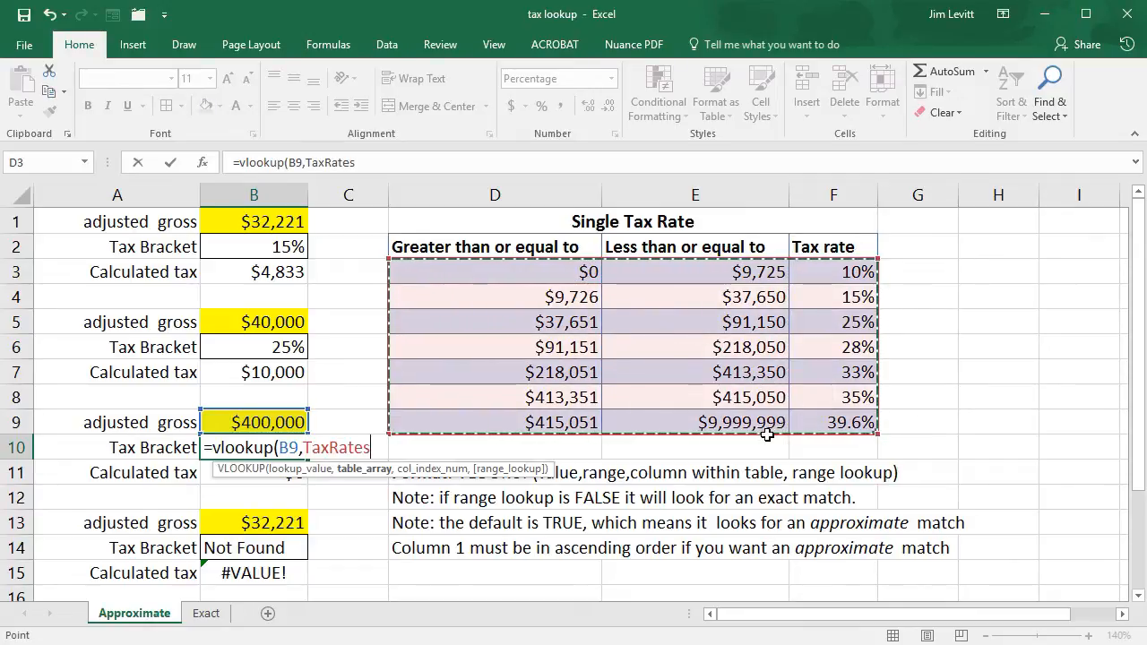
pyautogui.write(',3')
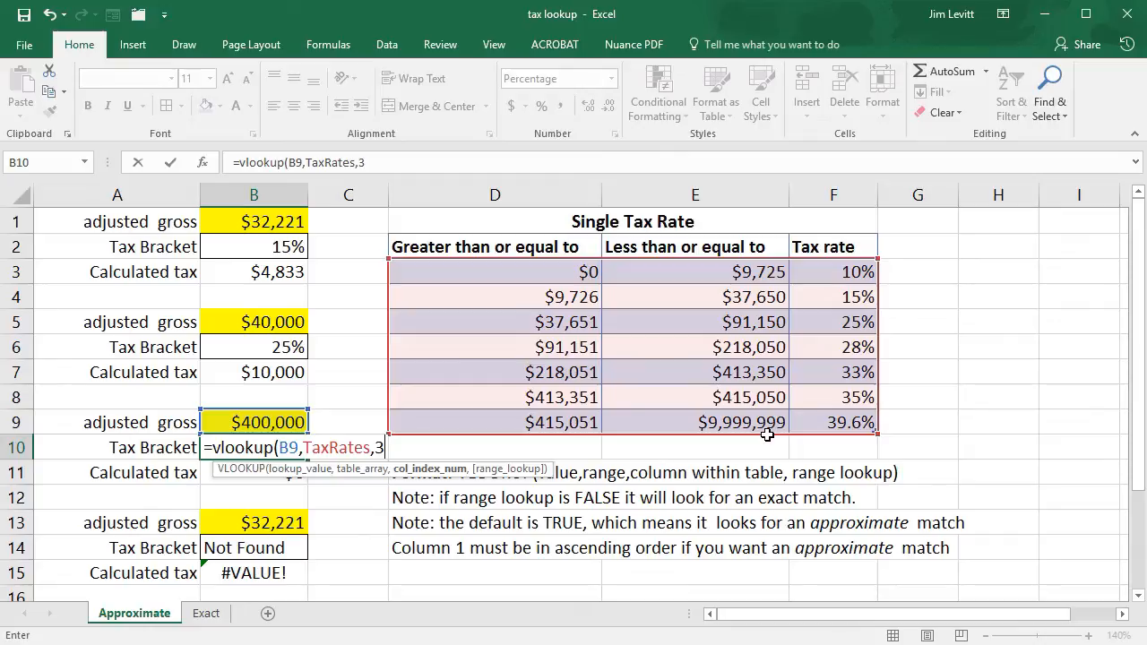
pyautogui.write(')')
pyautogui.press('Return')
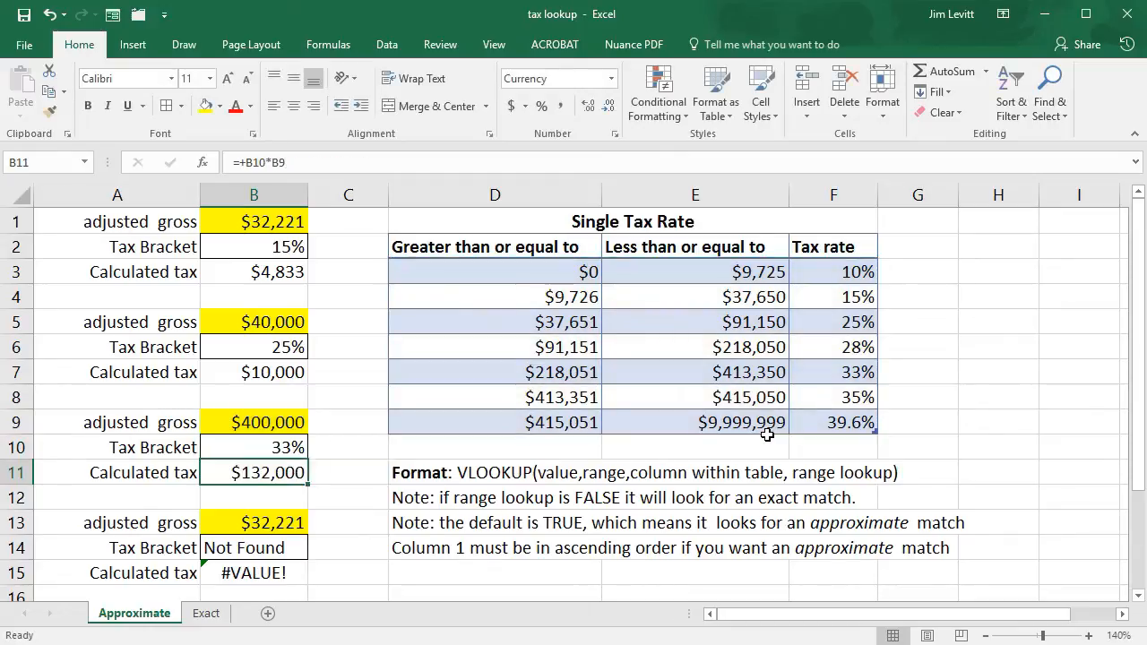
# Step: Change the adjusted gross amount in B9 to 415000
pyautogui.click(274, 422)
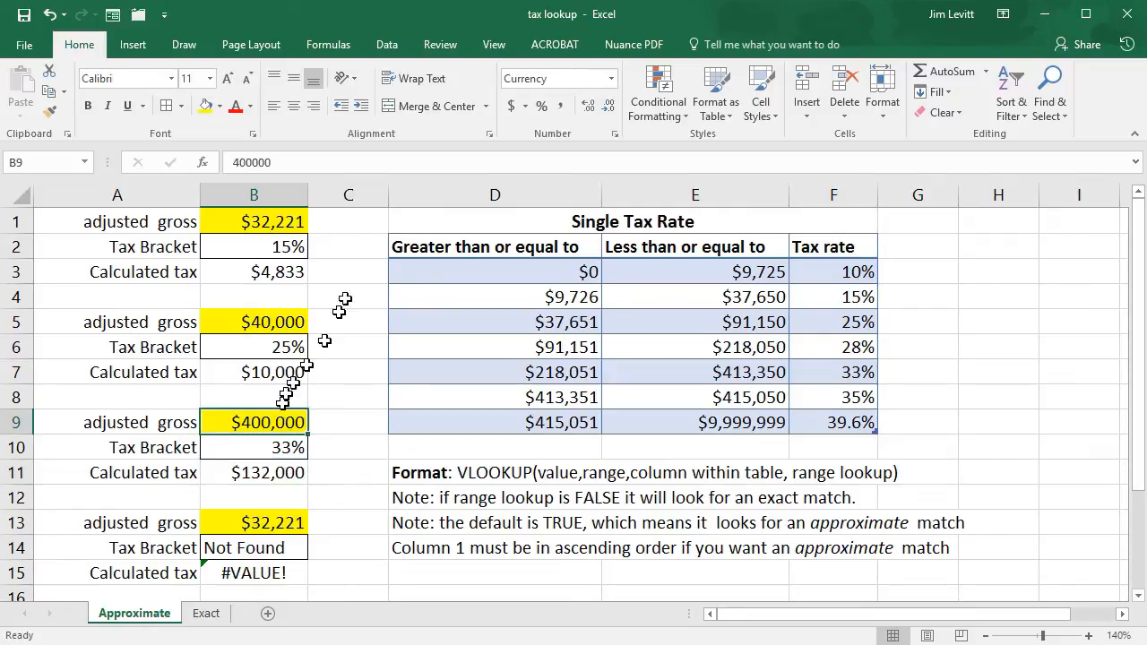
pyautogui.click(249, 162)
pyautogui.press('BackSpace')
pyautogui.press('BackSpace')
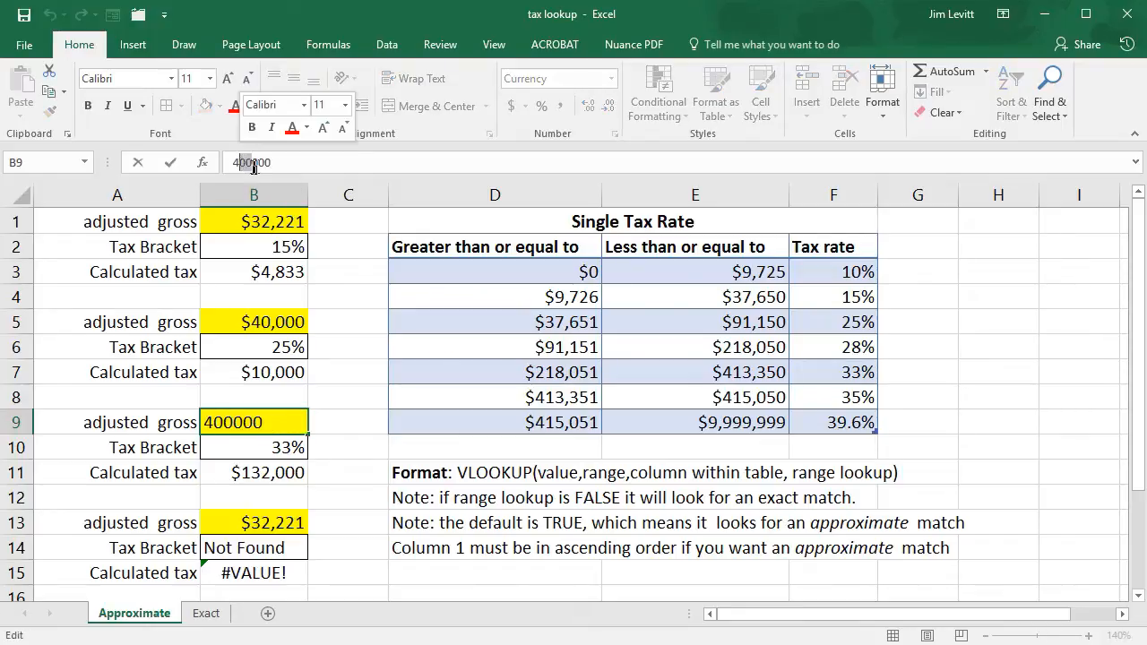
pyautogui.write('15')
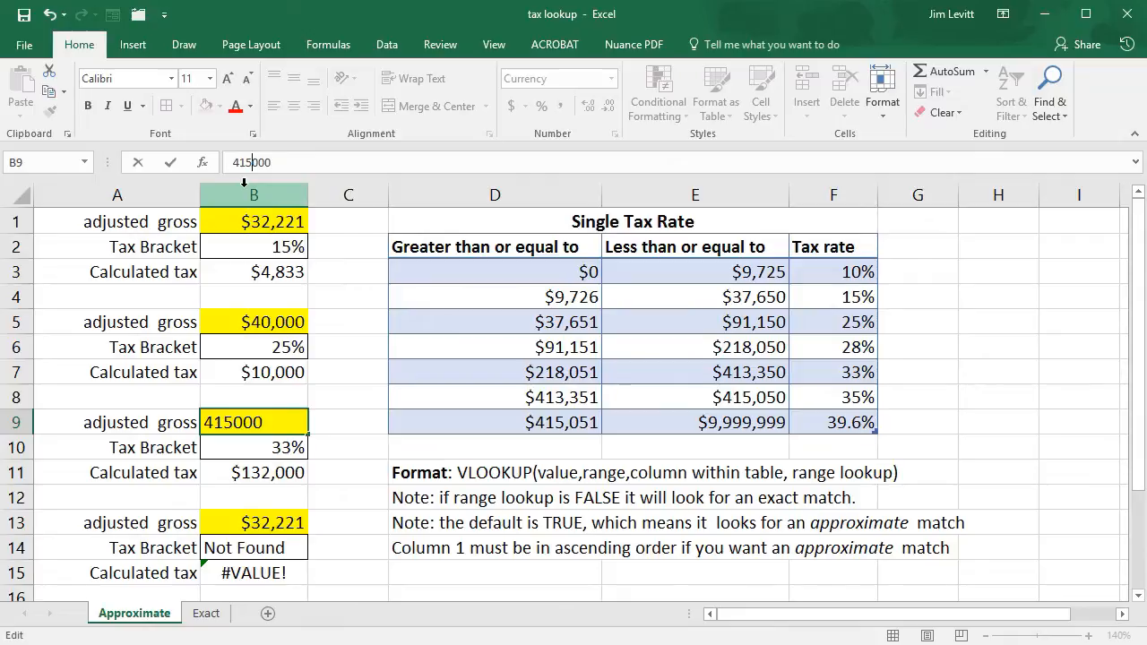
pyautogui.press('Return')
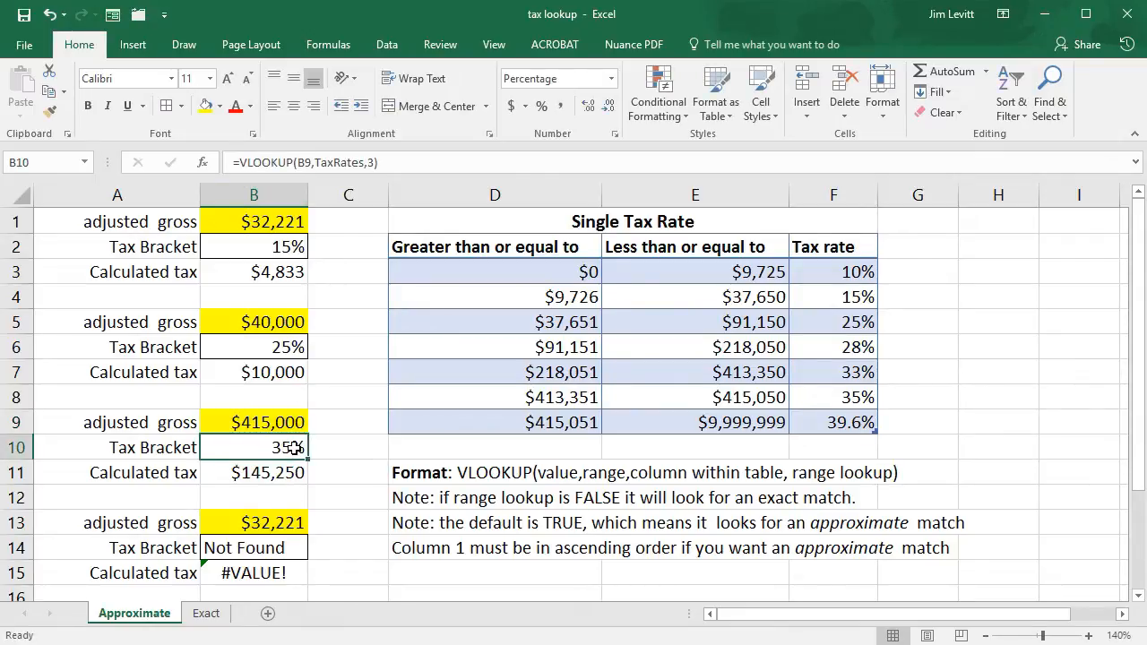
# Step: Clear the IFERROR formula in B14 and start a new VLOOKUP there with B13 as the lookup value
pyautogui.click(261, 549)
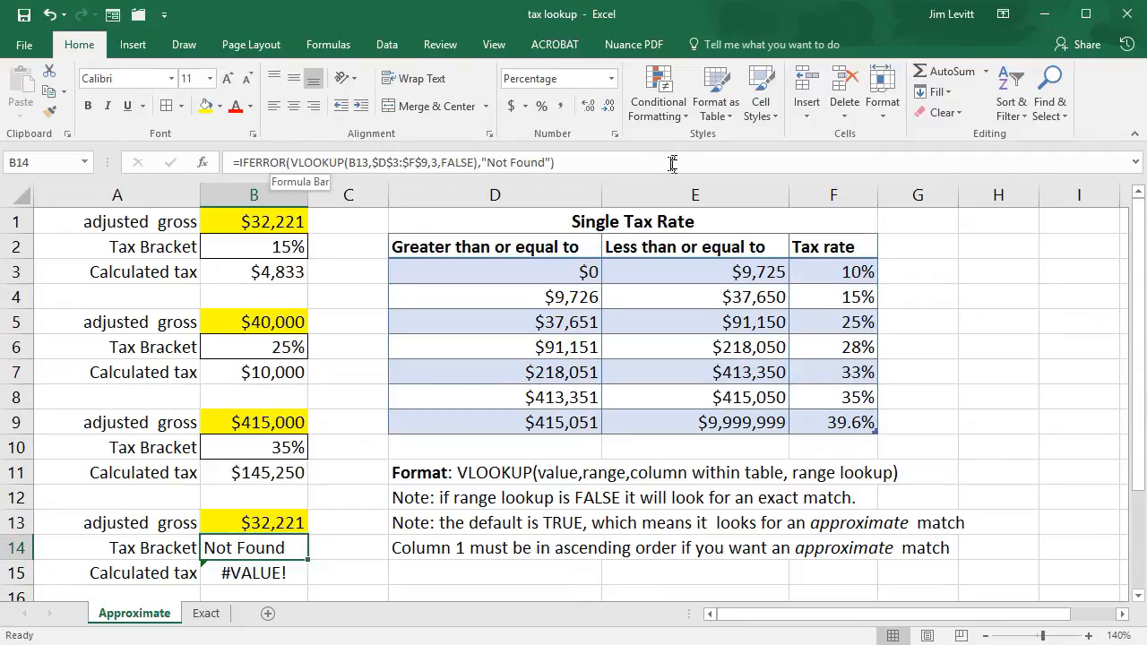
pyautogui.moveTo(604, 162); pyautogui.dragTo(129, 146)
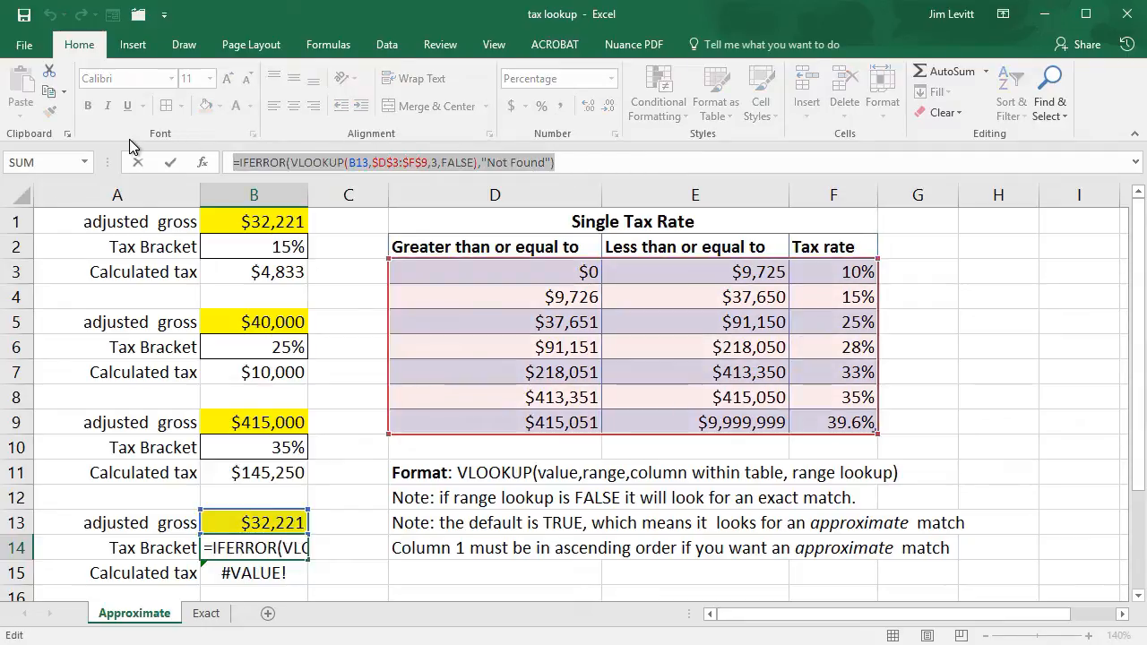
pyautogui.press('BackSpace')
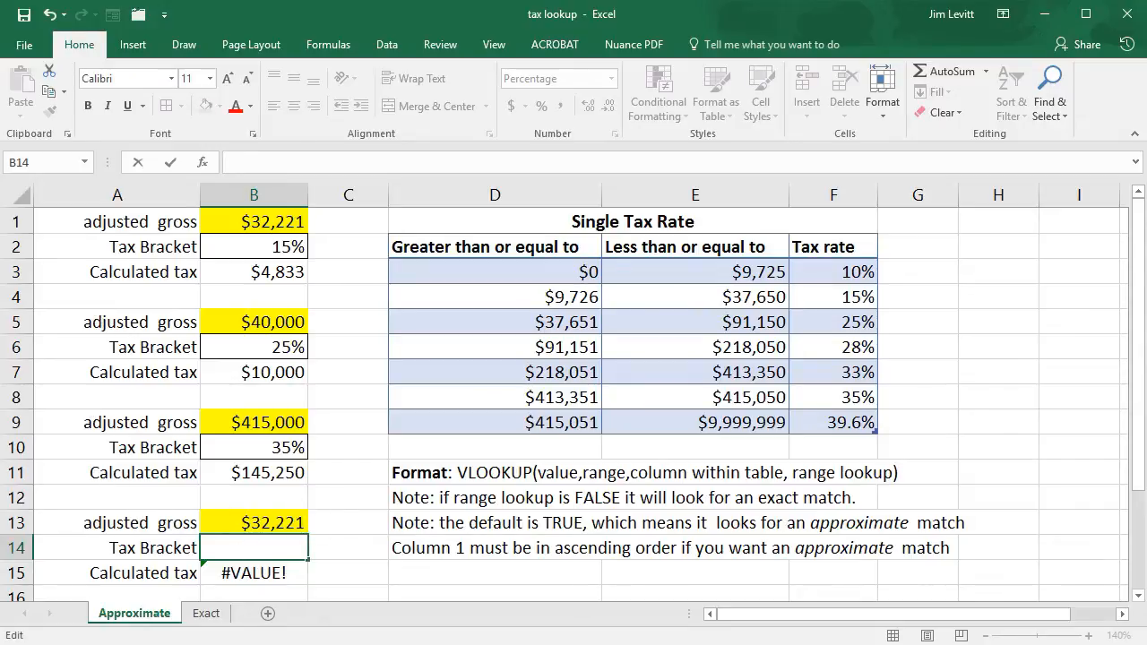
pyautogui.write('=v')
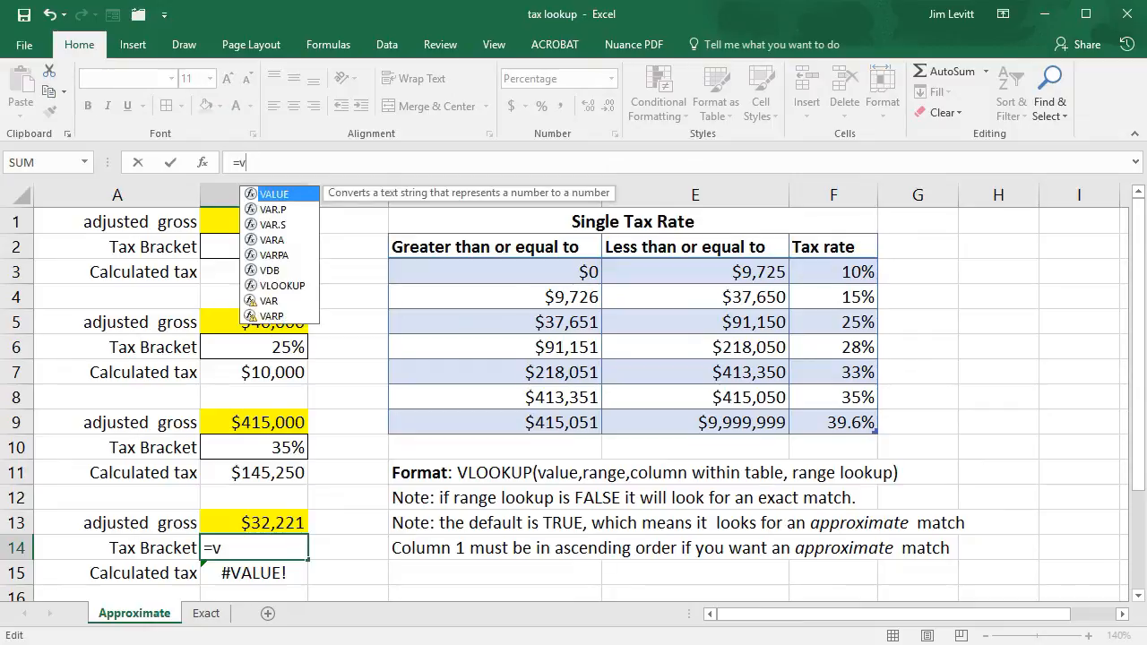
pyautogui.write('looku')
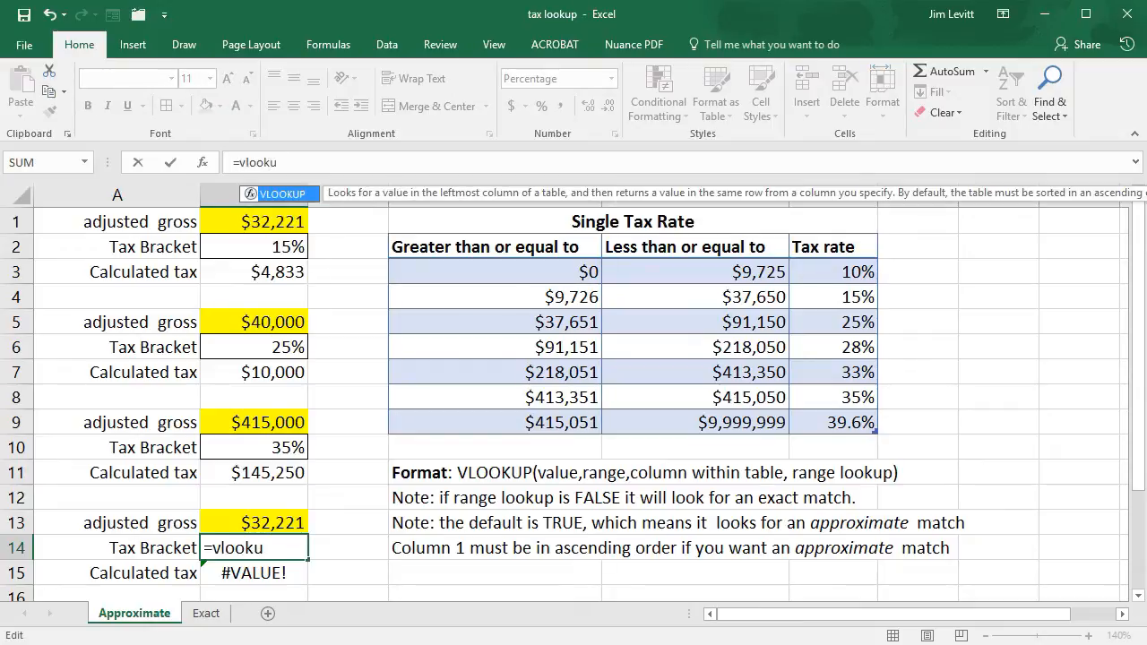
pyautogui.write('p(')
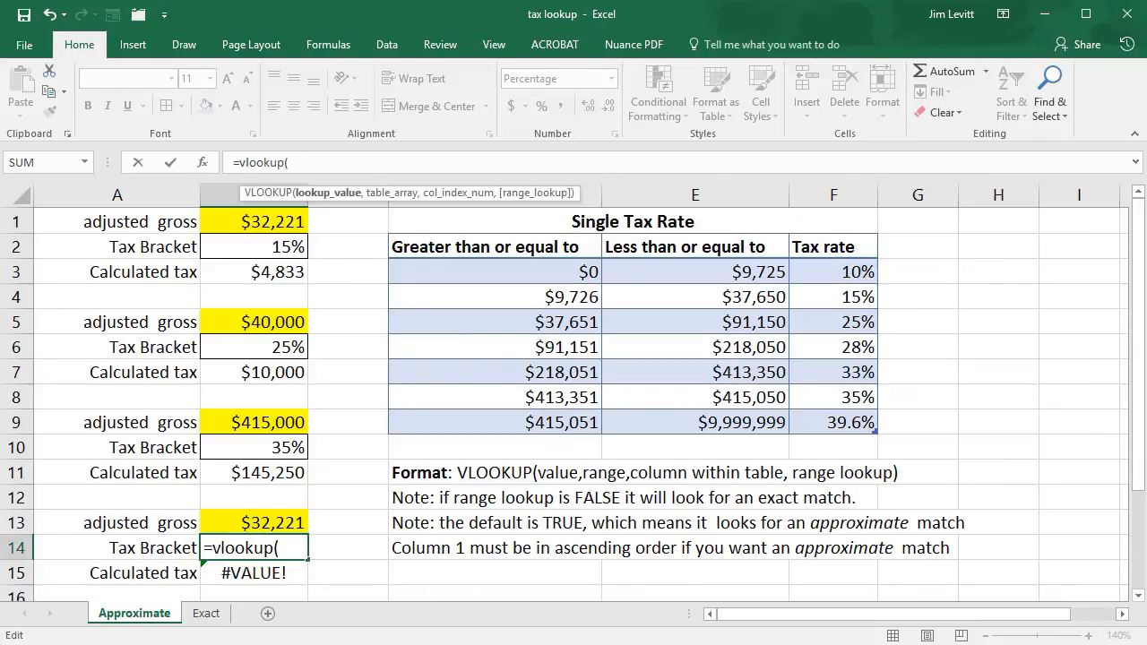
pyautogui.write('b')
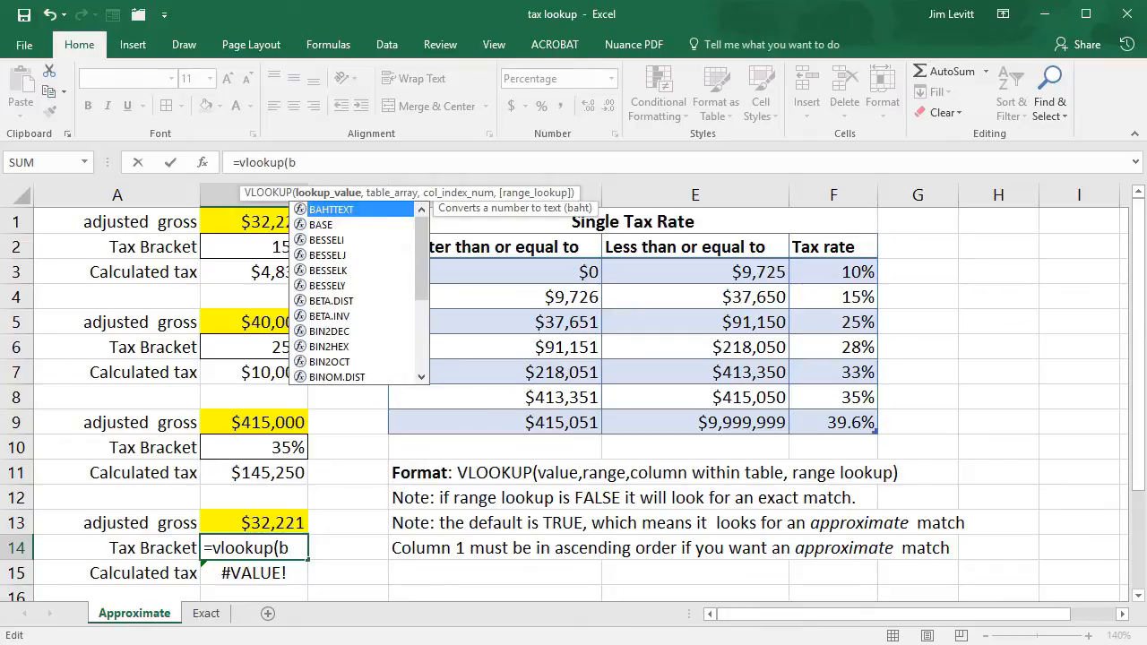
pyautogui.write('13,')
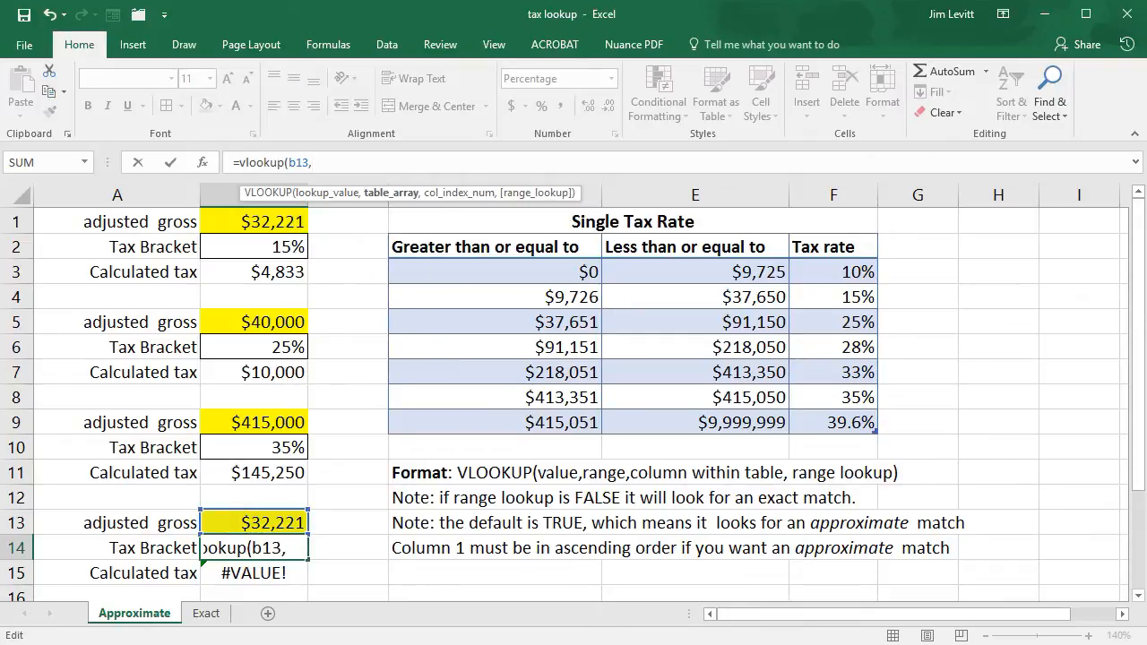
# Step: Complete the B14 formula with the TaxRates range D3:F9, column index 3 and FALSE for an exact match
pyautogui.moveTo(496, 269); pyautogui.dragTo(805, 417)
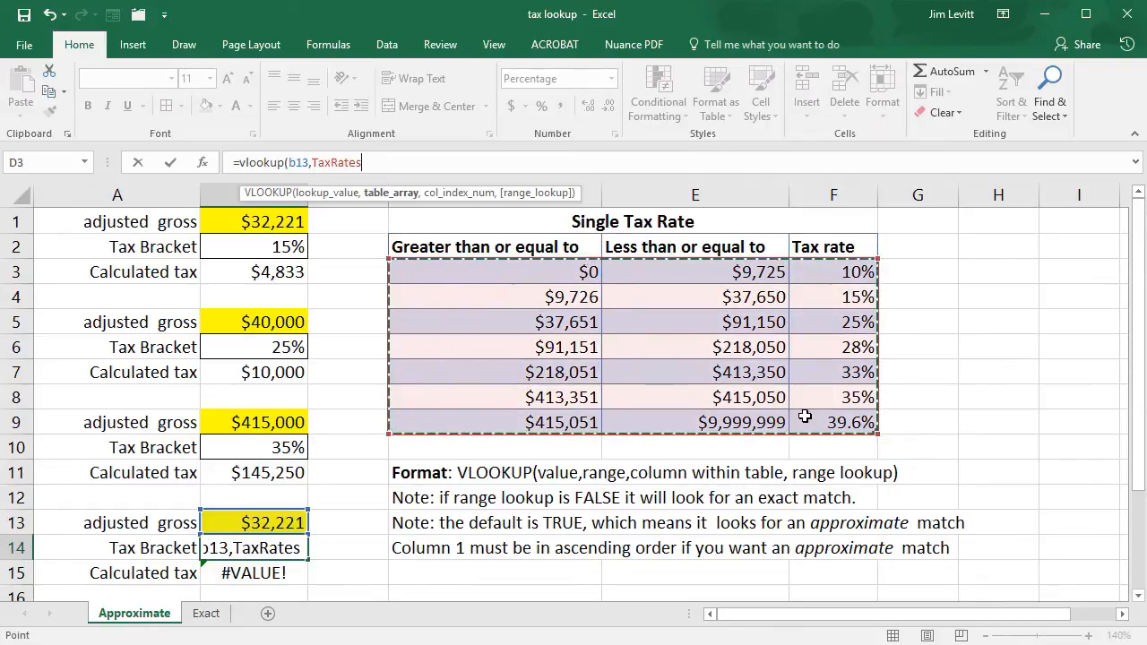
pyautogui.write(',')
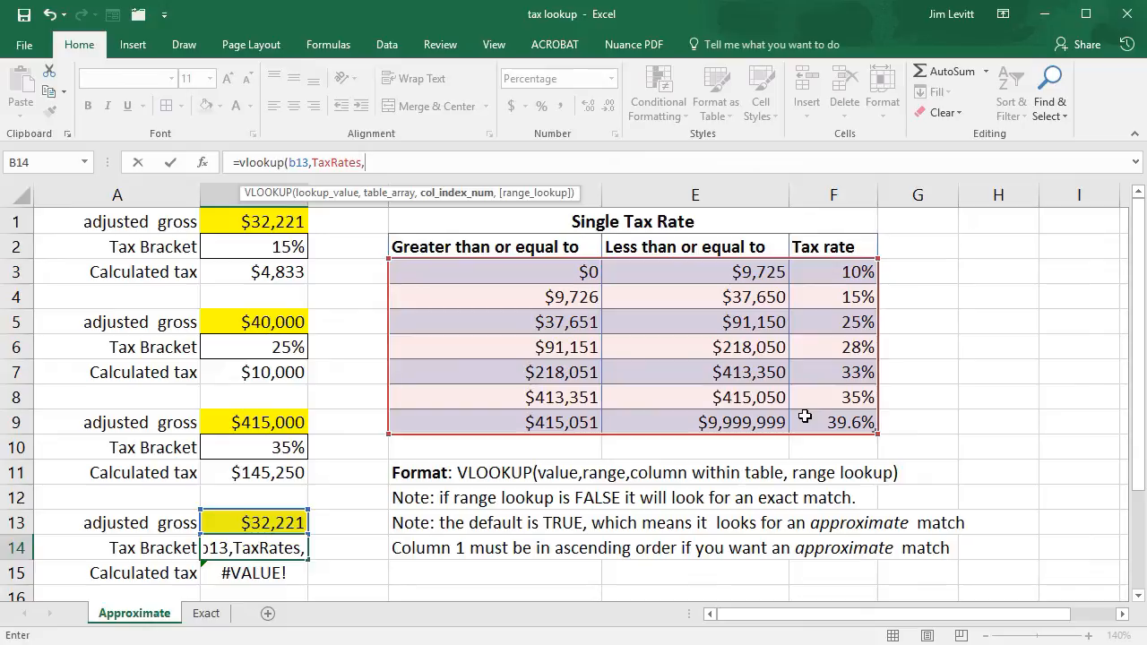
pyautogui.write('3')
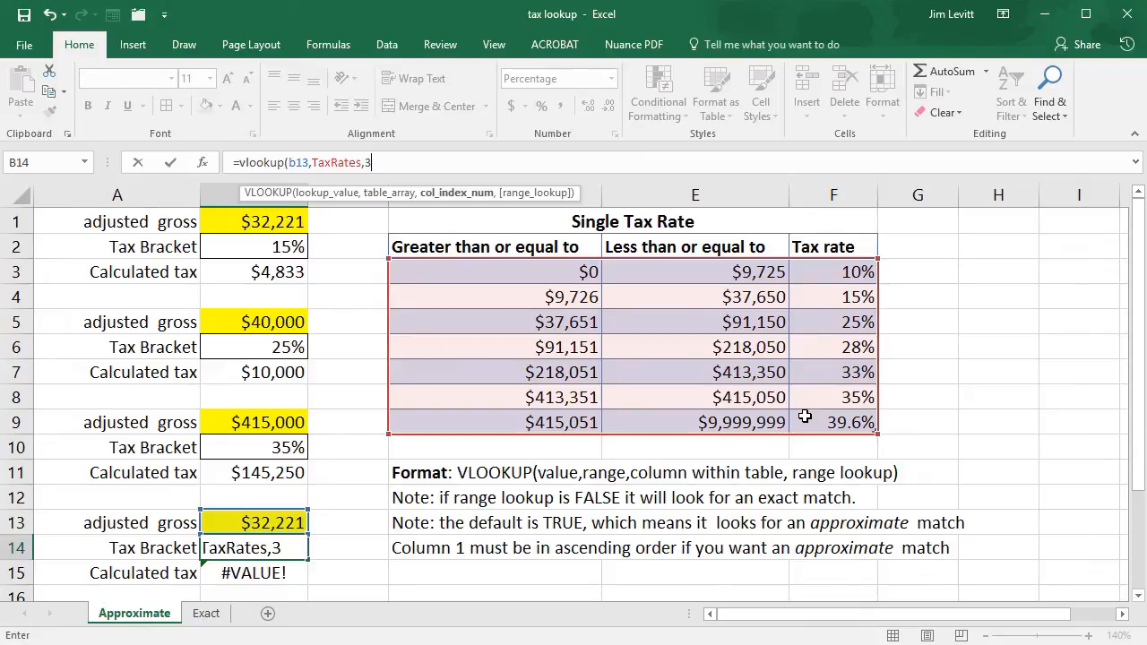
pyautogui.write(',')
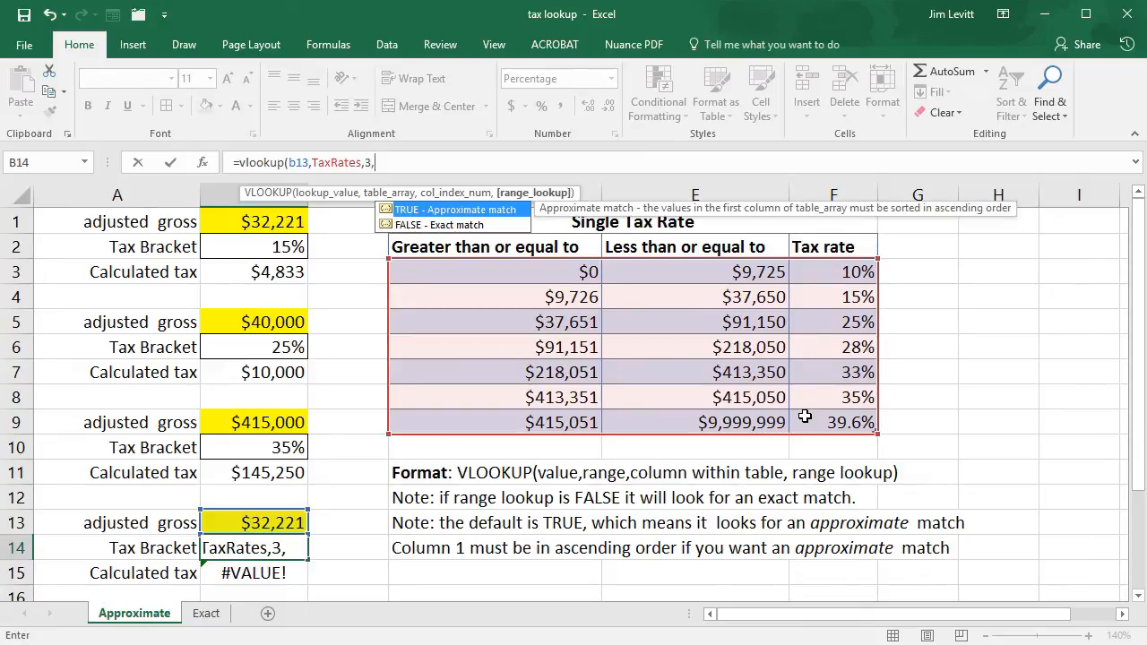
pyautogui.write('false')
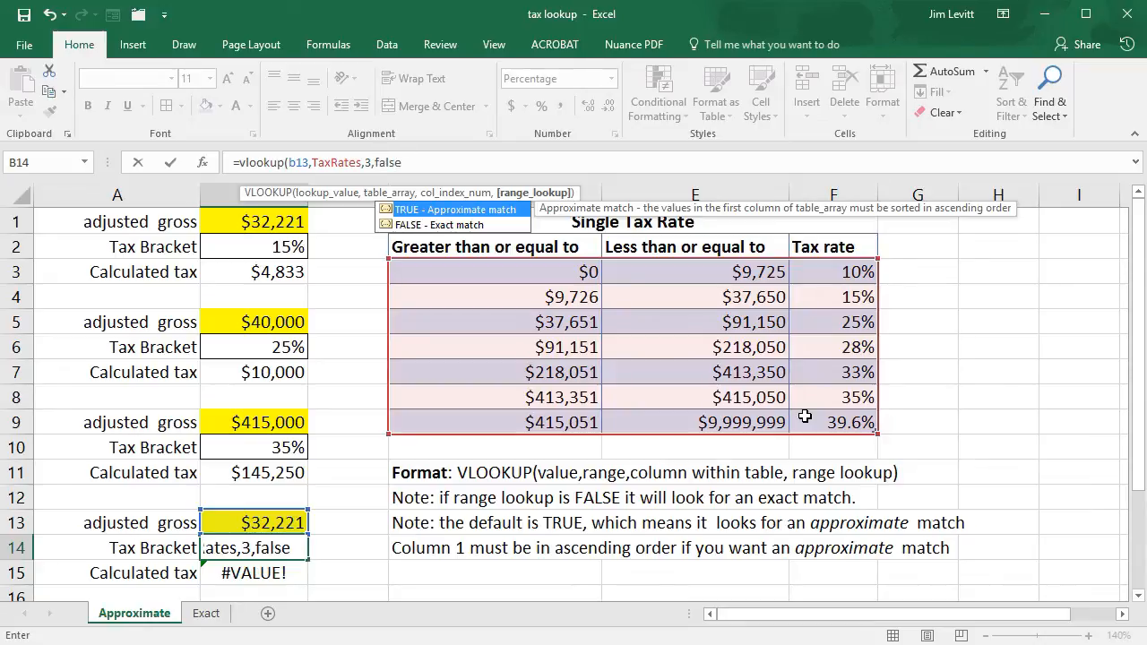
pyautogui.write(')')
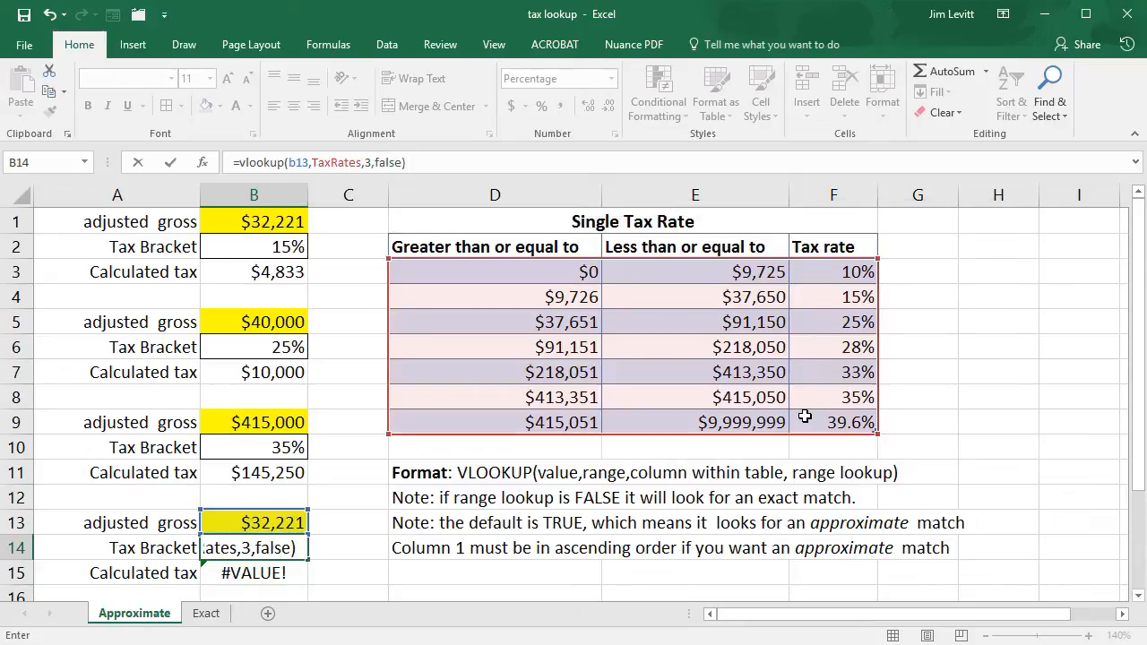
pyautogui.press('Return')
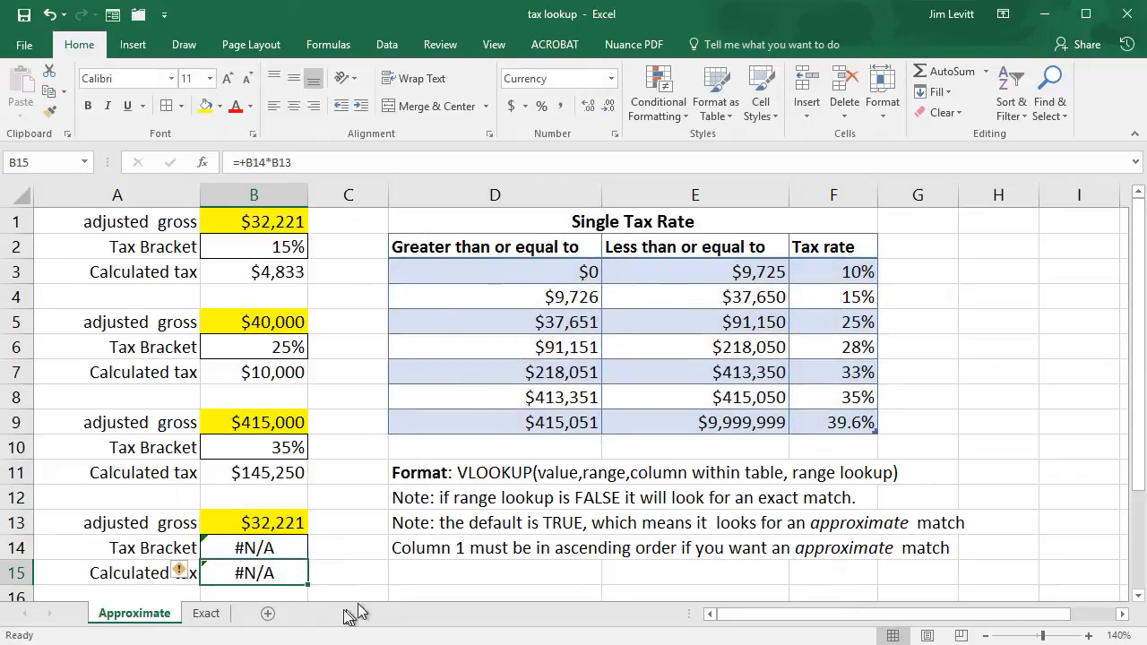
# Step: Change the adjusted gross amount in B13 to 91151
pyautogui.click(262, 547)
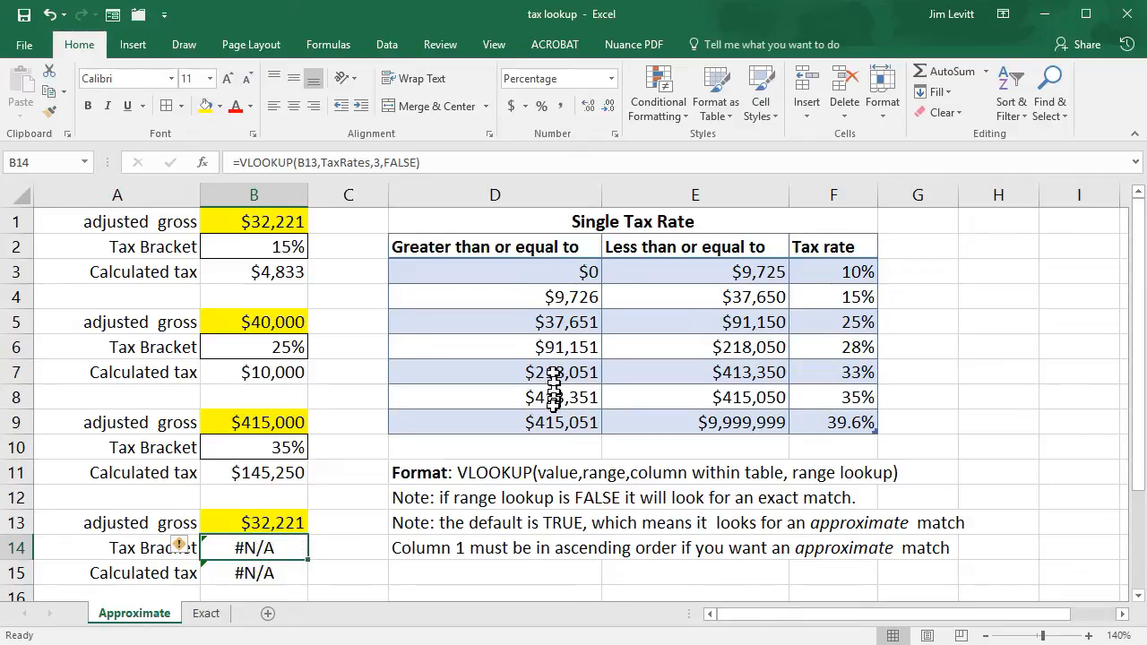
pyautogui.click(260, 523)
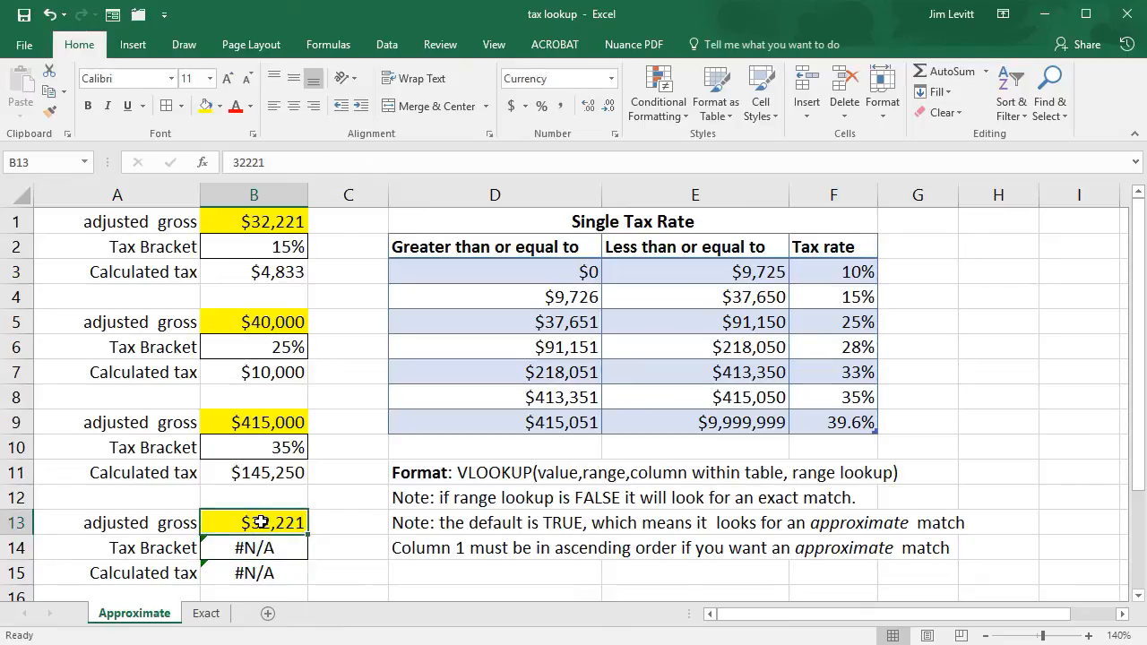
pyautogui.write('9195')
pyautogui.press('BackSpace')
pyautogui.press('BackSpace')
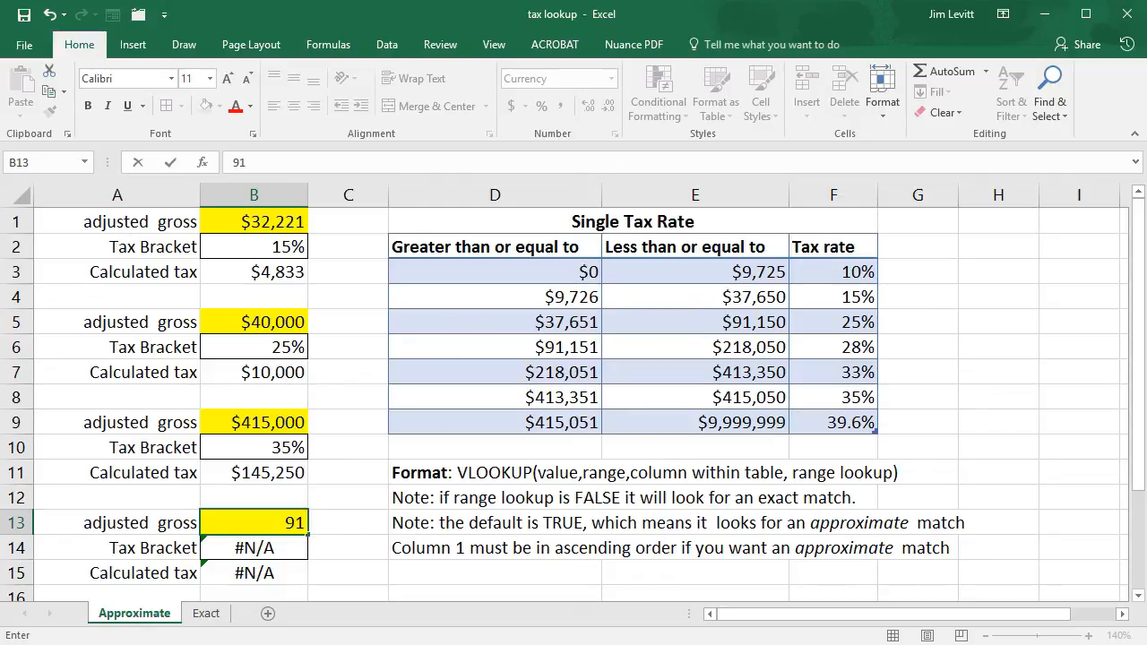
pyautogui.write('151')
pyautogui.press('Return')
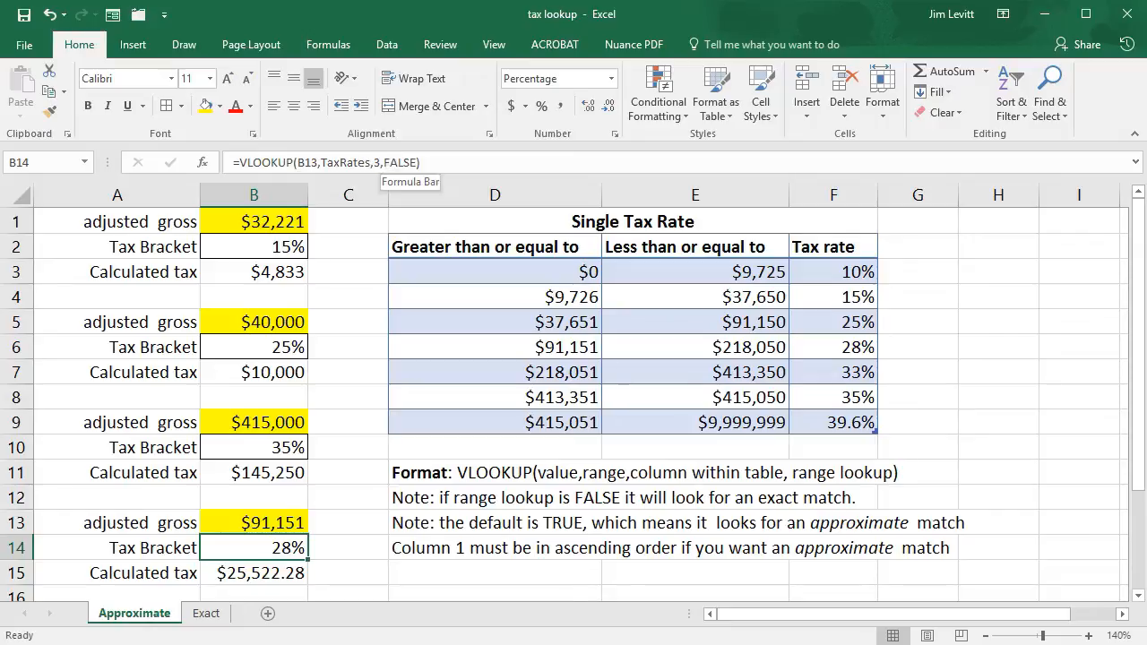
# Step: Remove the FALSE range lookup argument from the VLOOKUP formula in B14, leaving the default approximate match
pyautogui.moveTo(380, 162); pyautogui.dragTo(422, 167)
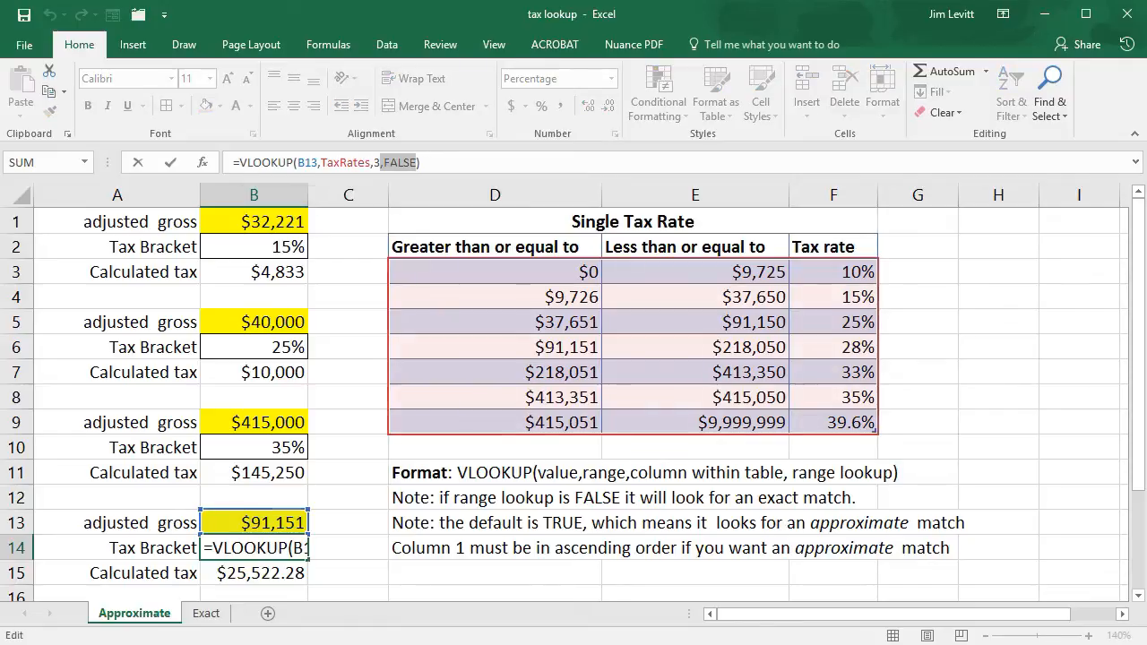
pyautogui.press('Delete')
pyautogui.press('Return')
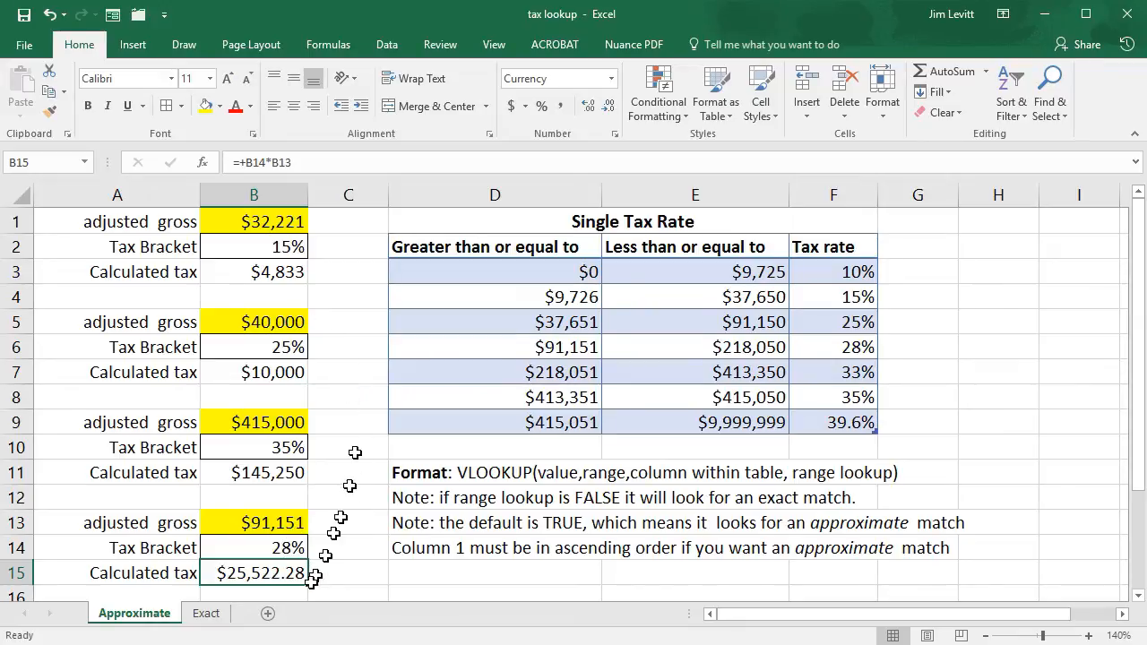
# Step: On the Exact sheet, enter the employee number listed in D6 as the lookup value in B3
pyautogui.click(207, 615)
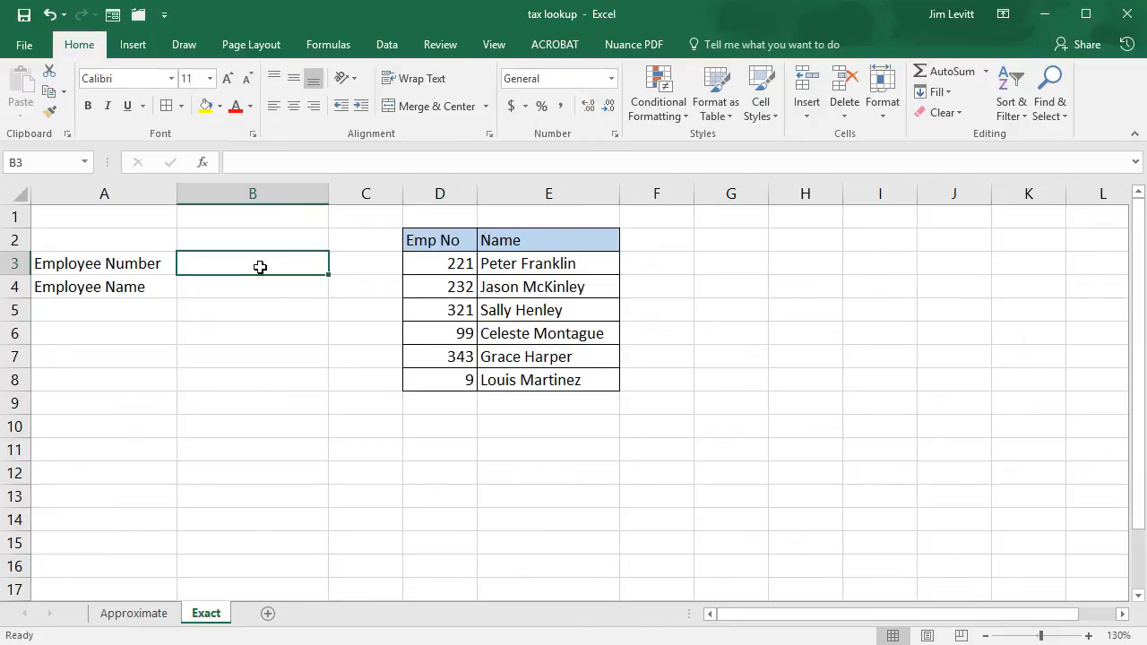
pyautogui.write('22')
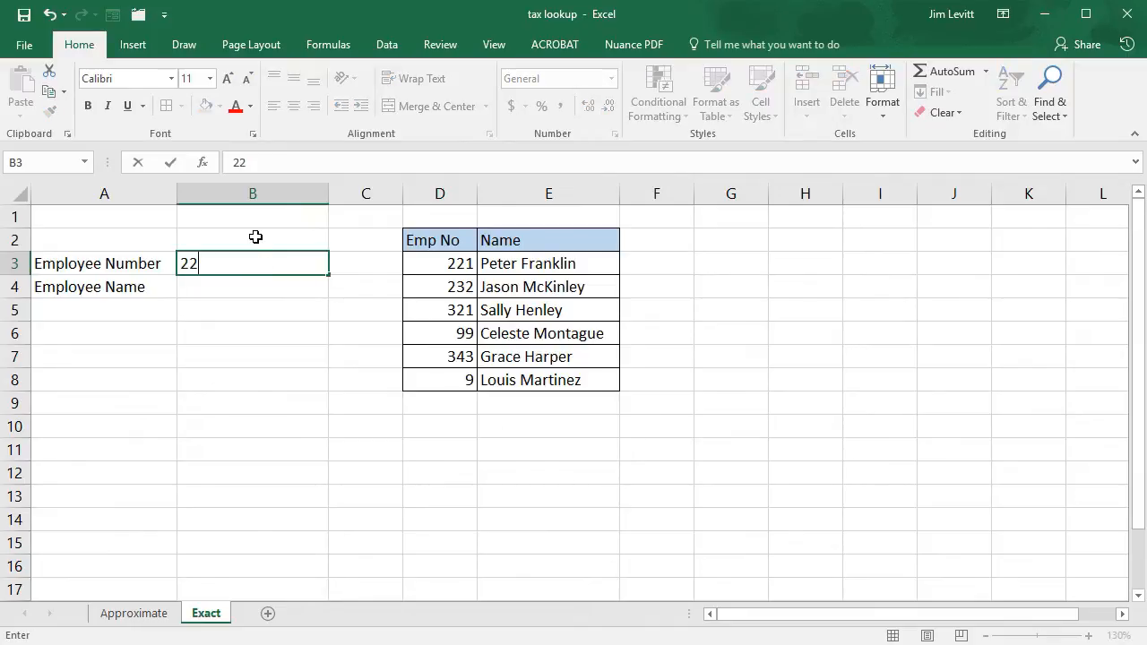
pyautogui.press('BackSpace')
pyautogui.press('BackSpace')
pyautogui.write('99')
pyautogui.press('Tab')
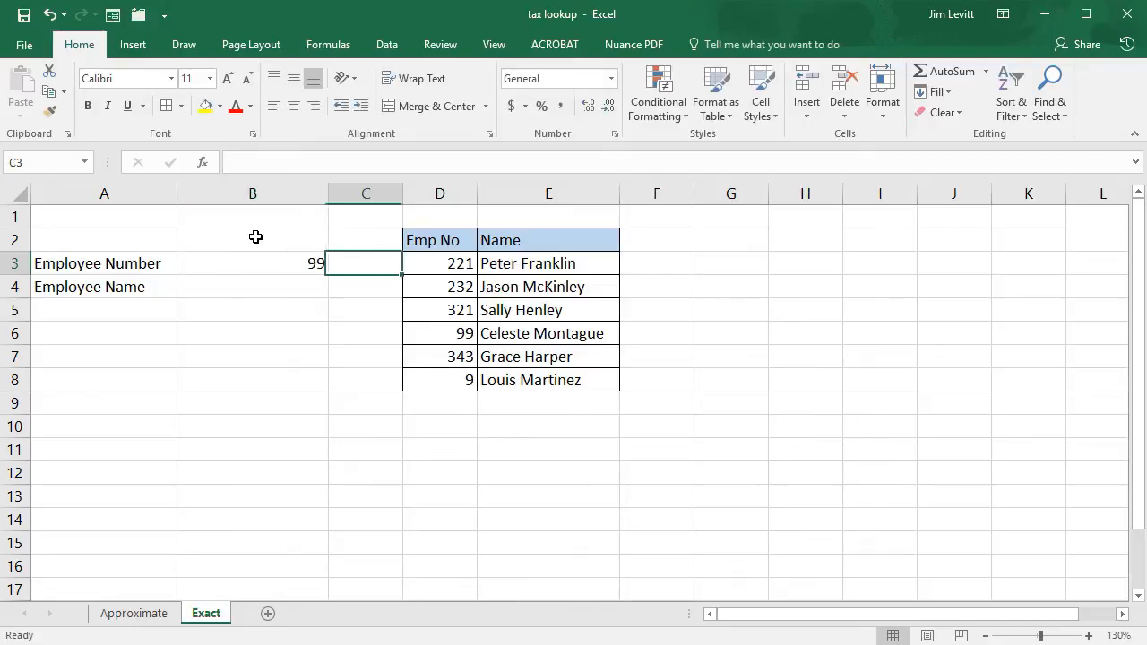
# Step: Enter a VLOOKUP formula in B4 with B3 as the lookup value, D3:E8 as the table and 2 as the column index
pyautogui.click(283, 281)
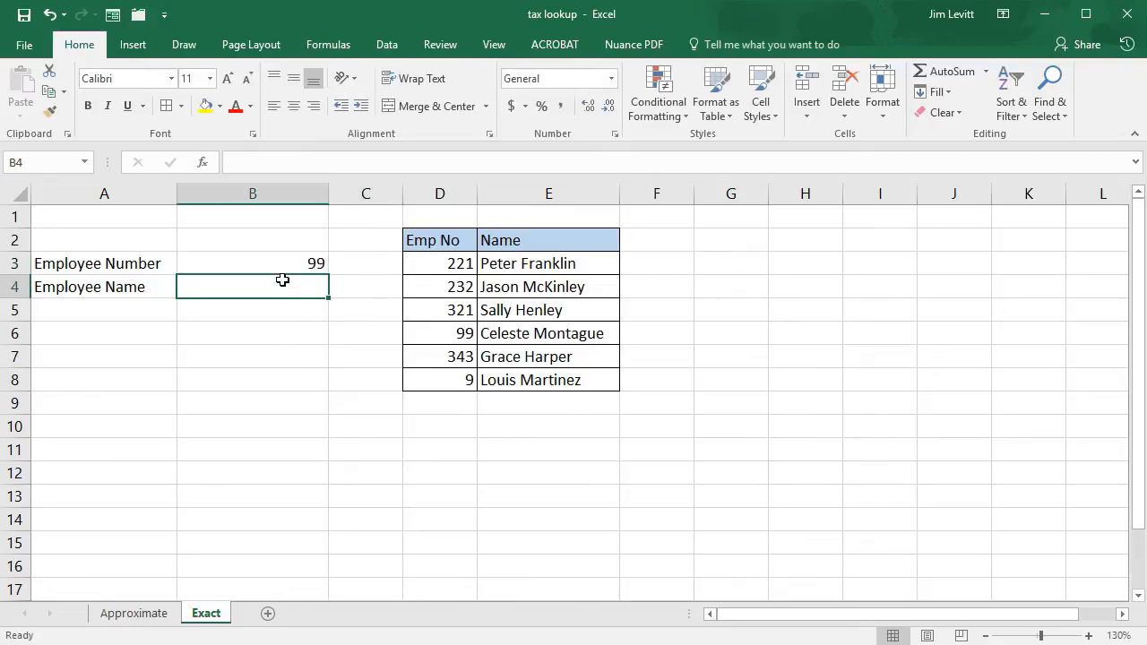
pyautogui.write('=v')
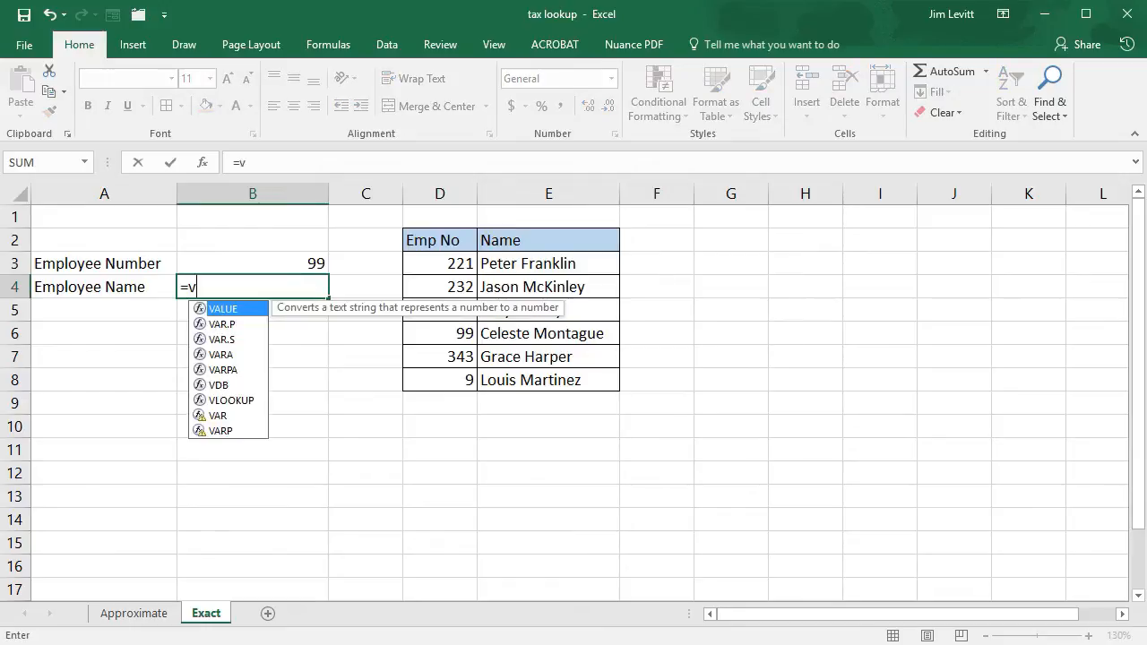
pyautogui.write('lookup(')
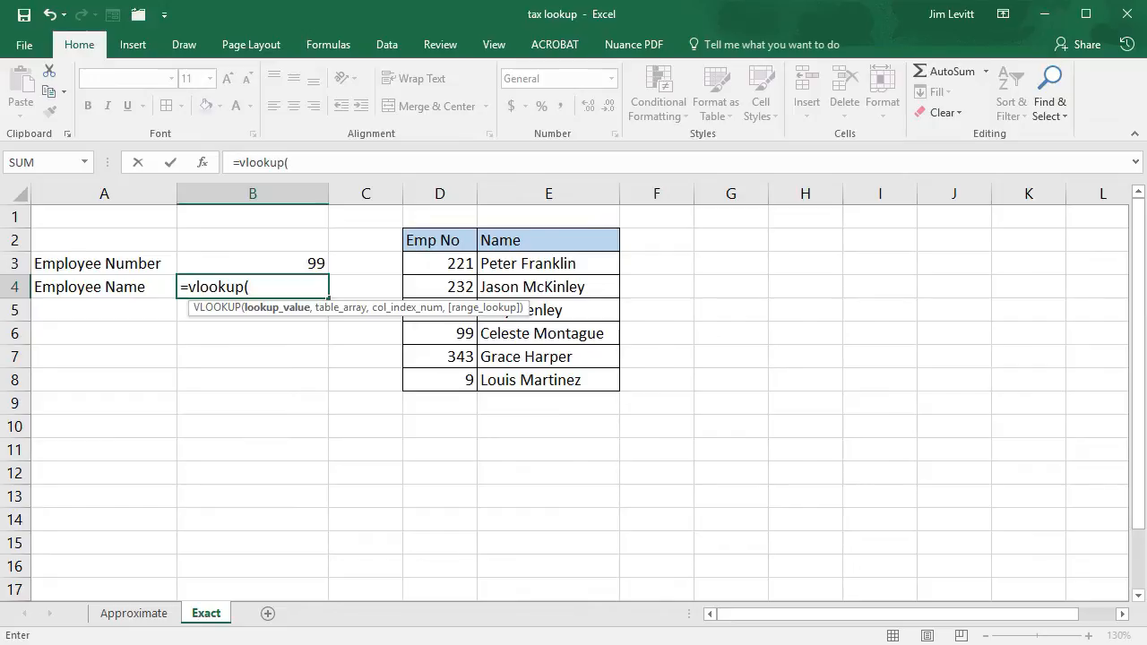
pyautogui.click(243, 261)
pyautogui.write(',')
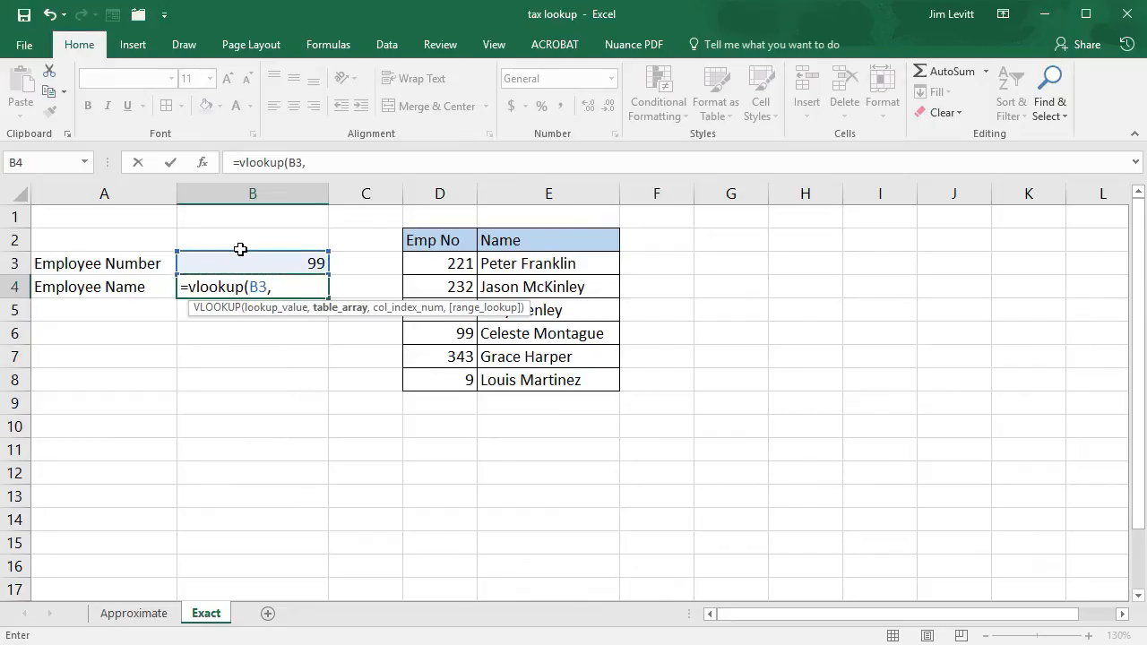
pyautogui.moveTo(437, 265); pyautogui.dragTo(535, 370)
pyautogui.write(',2')
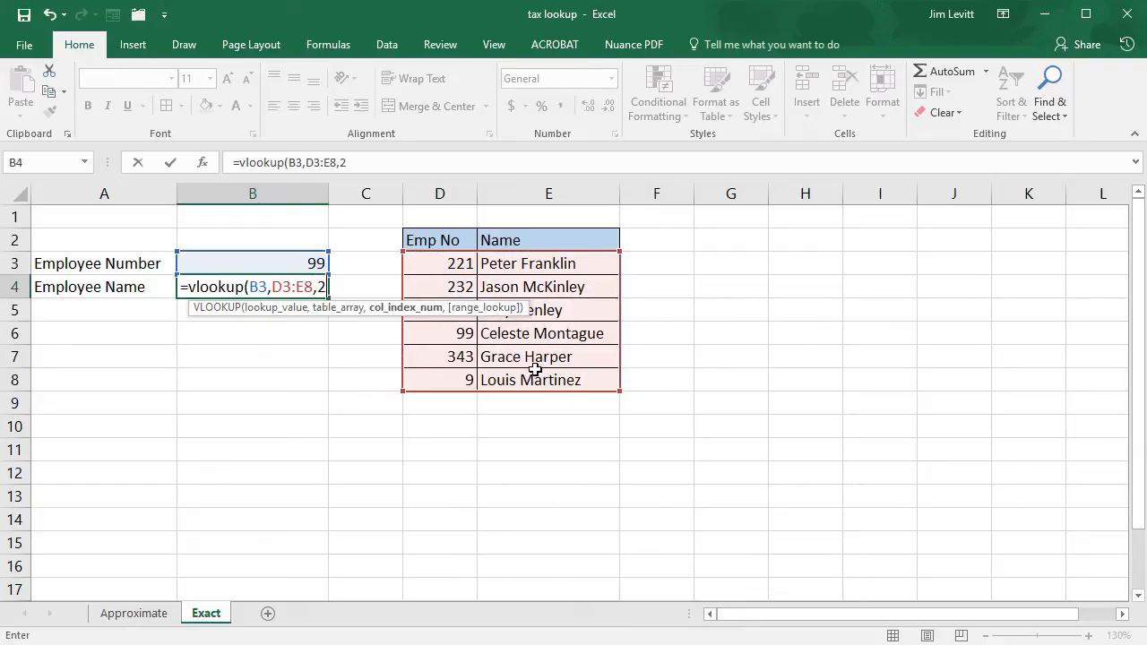
pyautogui.write(')')
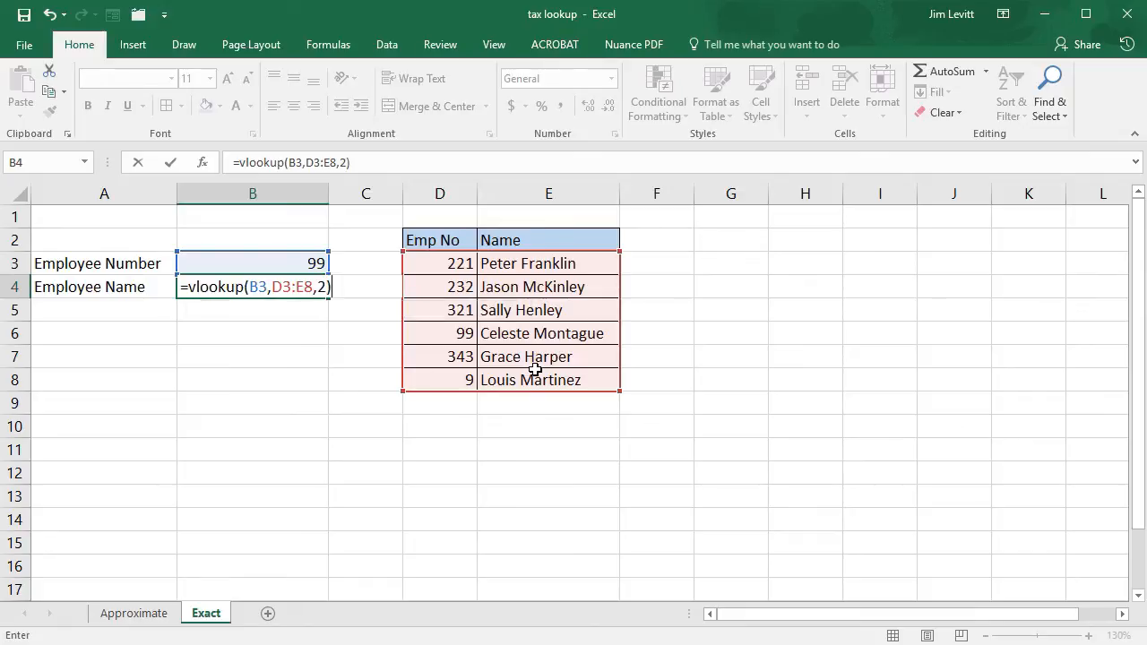
pyautogui.press('Return')
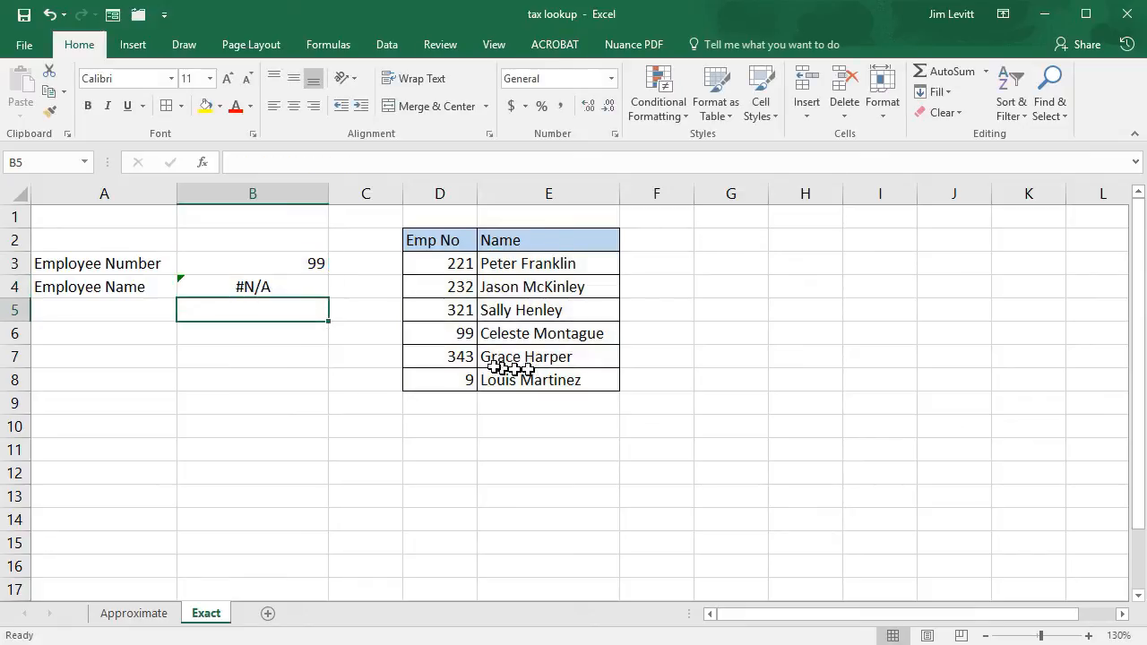
# Step: Add FALSE as the range lookup argument of the VLOOKUP in B4 for an exact match
pyautogui.click(286, 288)
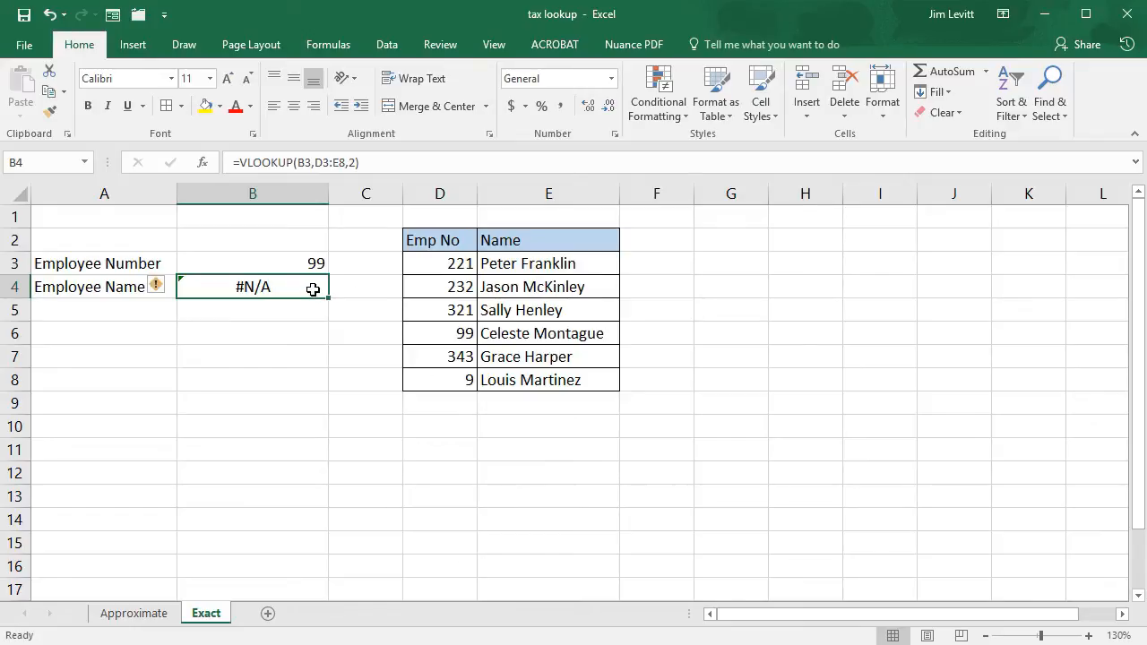
pyautogui.click(370, 163)
pyautogui.write(')')
pyautogui.write(',')
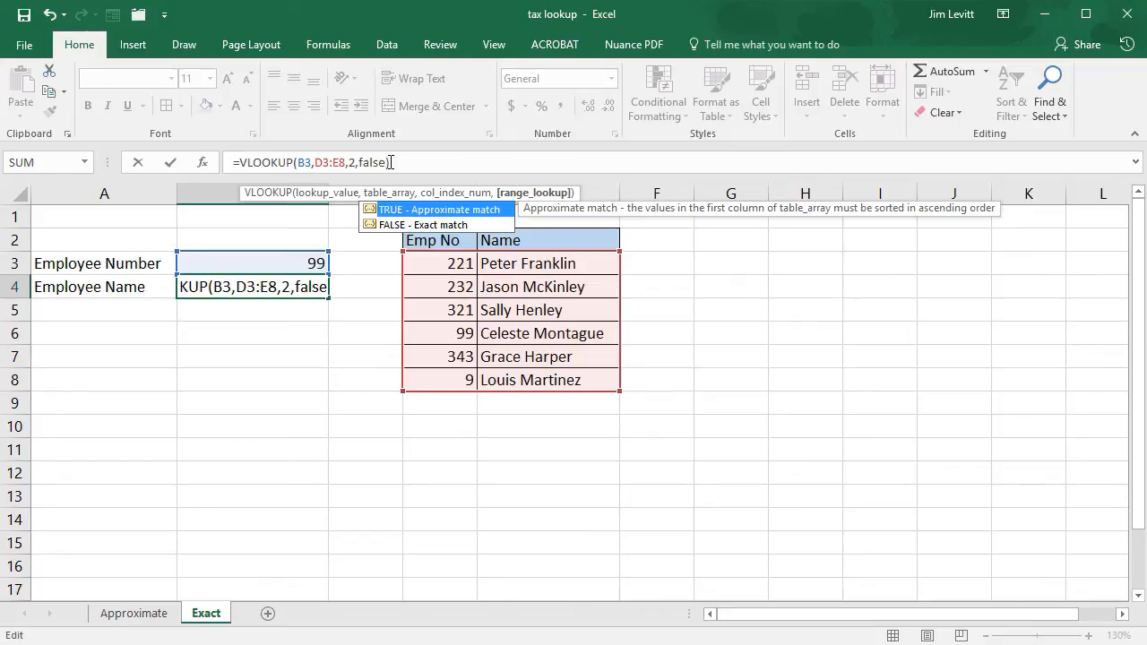
pyautogui.press('Return')
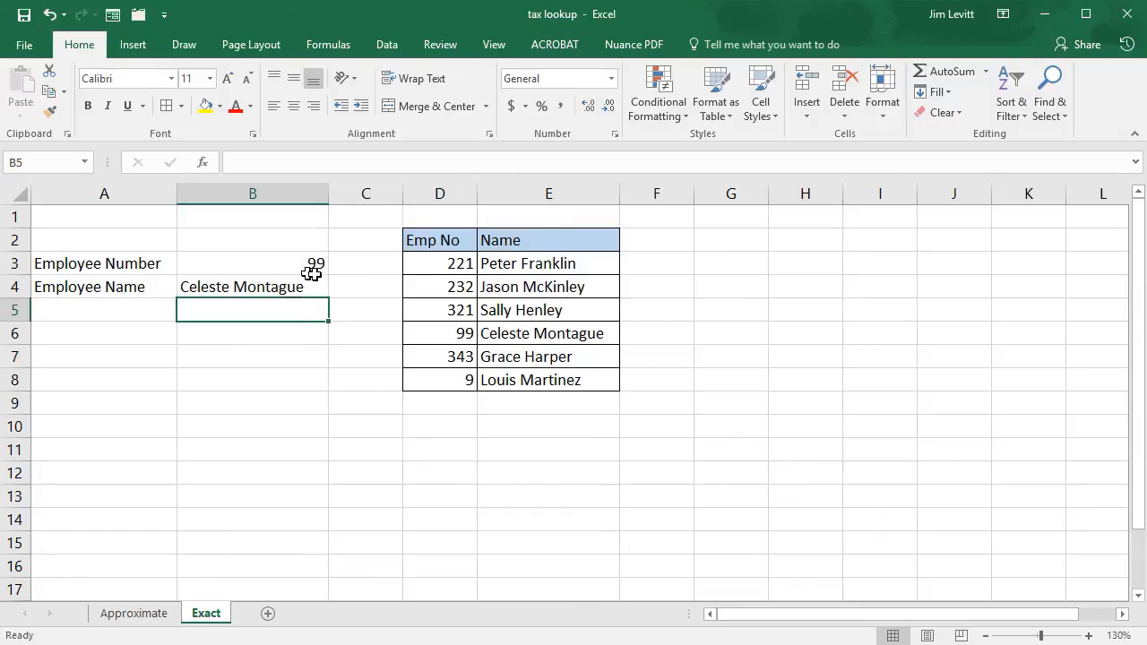
pyautogui.click(452, 358)
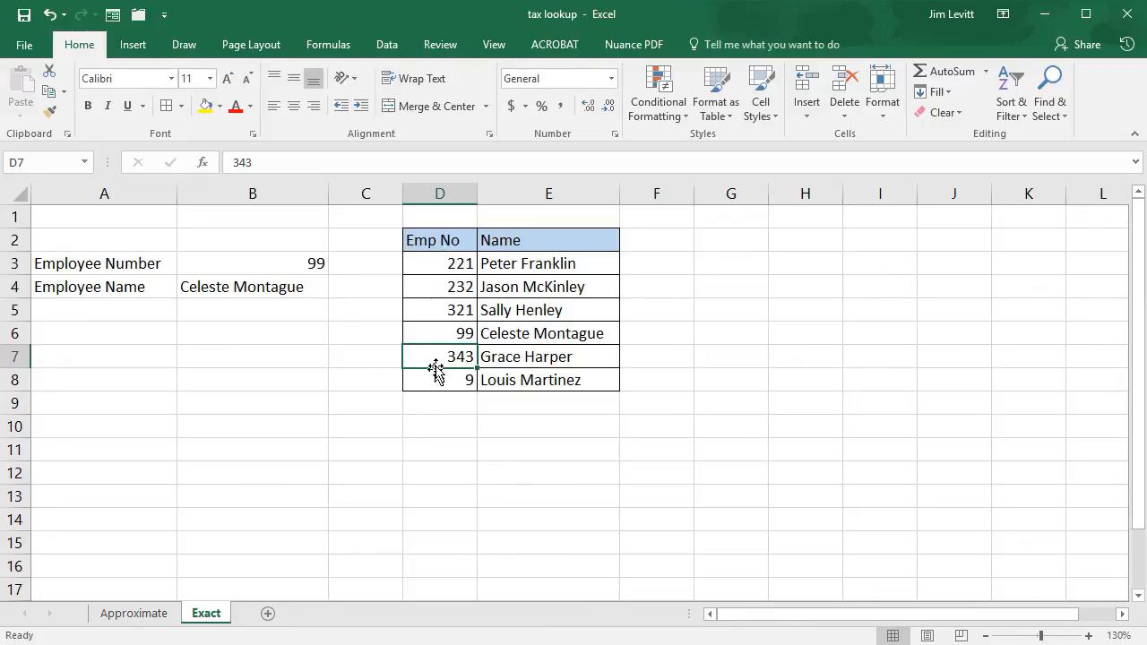
pyautogui.click(161, 616)
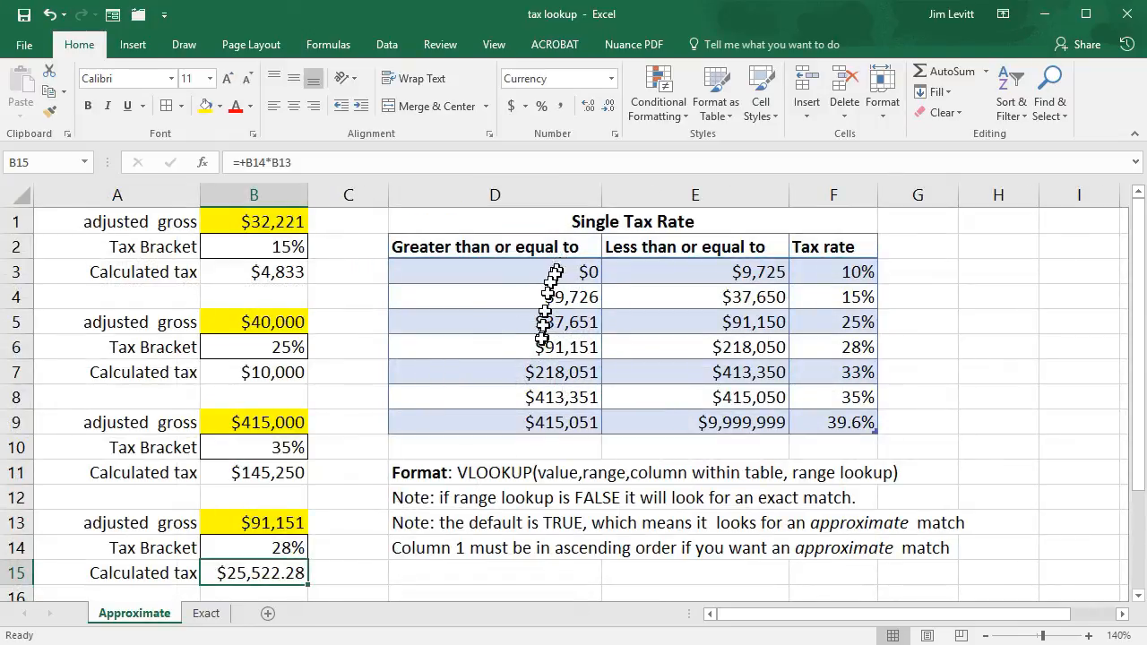
pyautogui.click(208, 614)
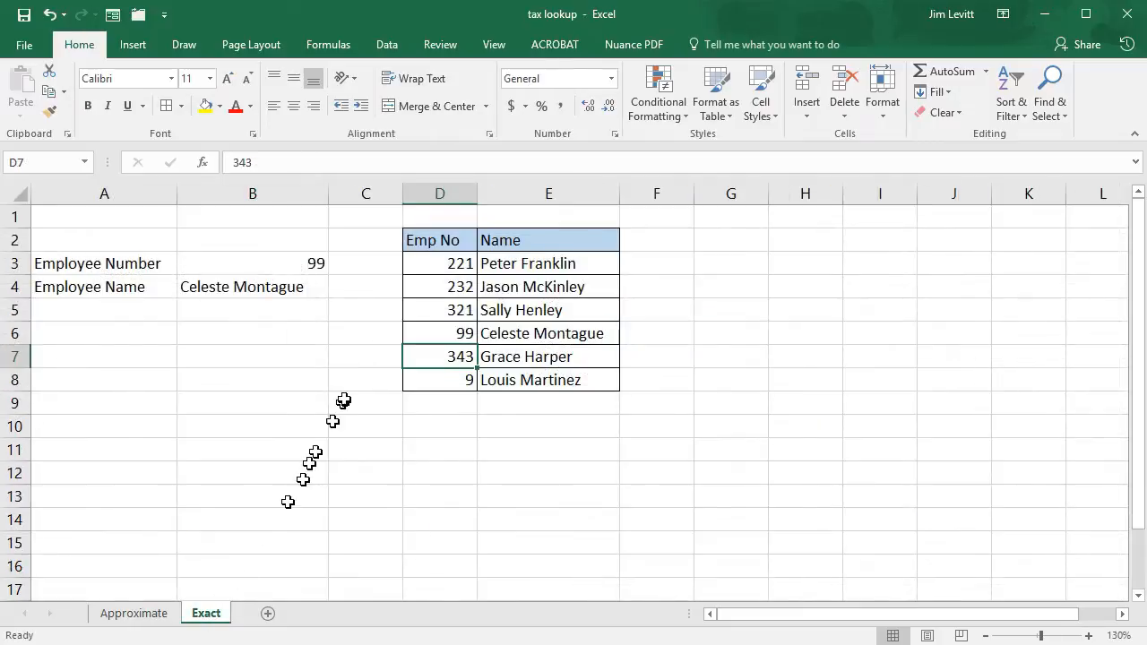
# Step: Change the employee number in B3 to the one listed in D5
pyautogui.click(273, 259)
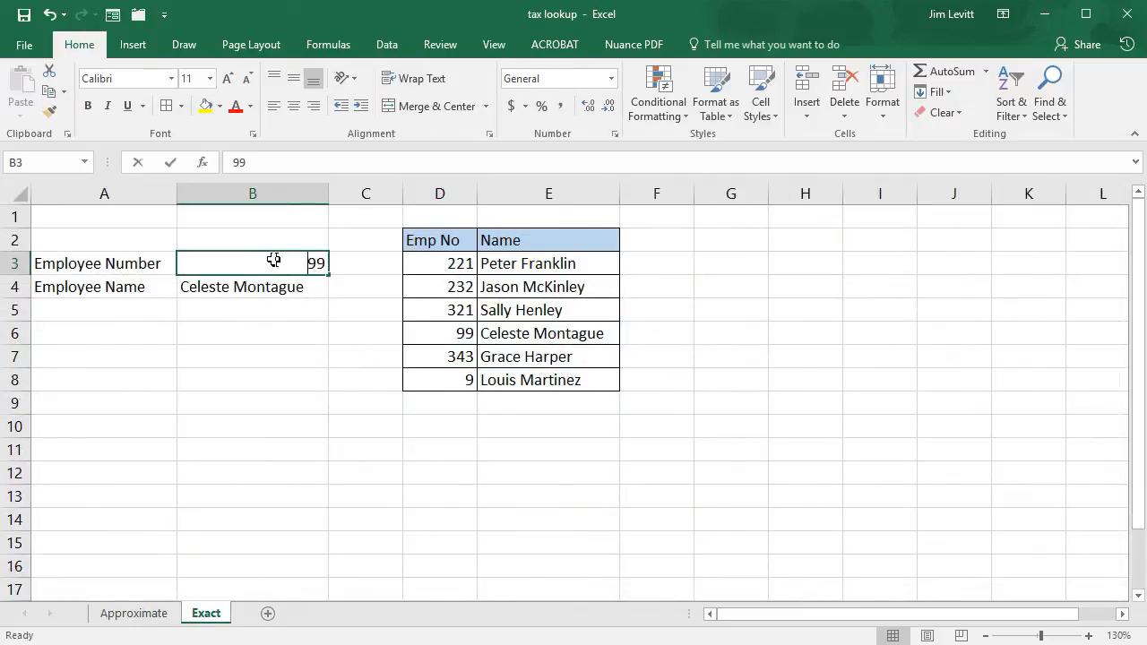
pyautogui.write('321')
pyautogui.press('Return')
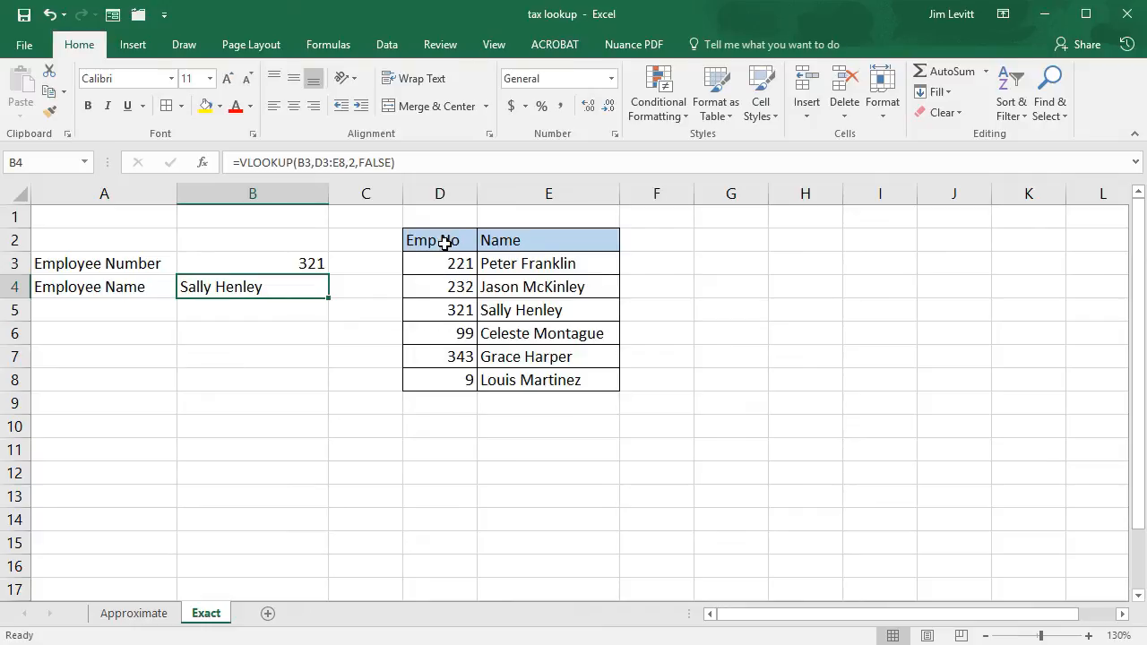
# Step: Format the employee list D2:E8 as a table with headers, using the light orange banded style with gridlines
pyautogui.moveTo(445, 240); pyautogui.dragTo(531, 381)
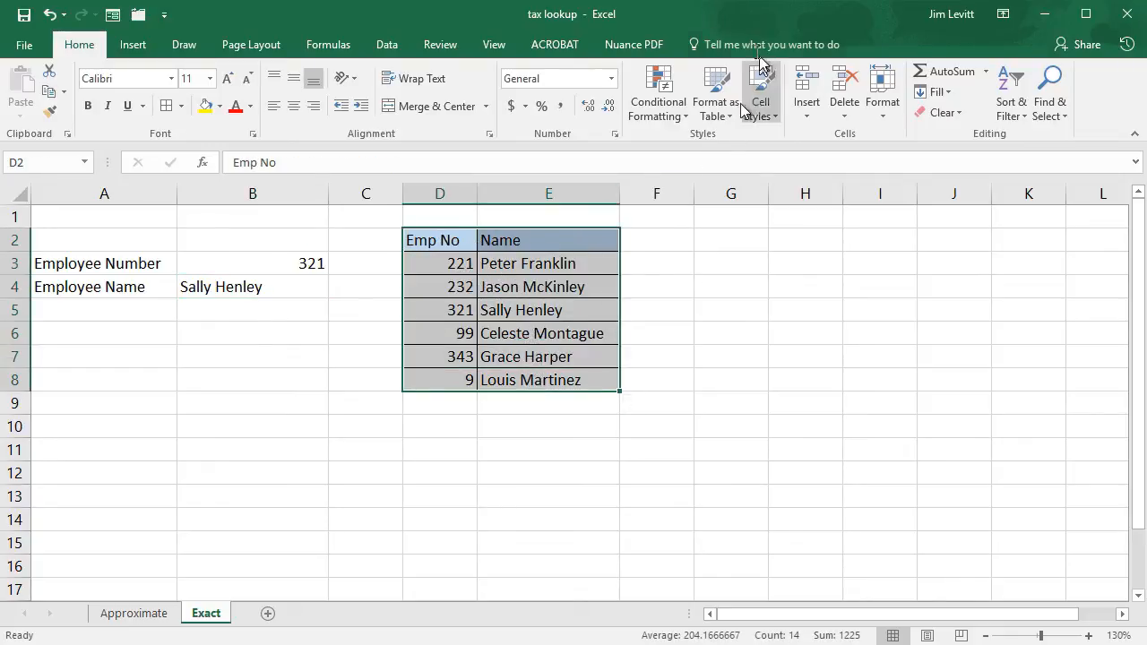
pyautogui.click(722, 95)
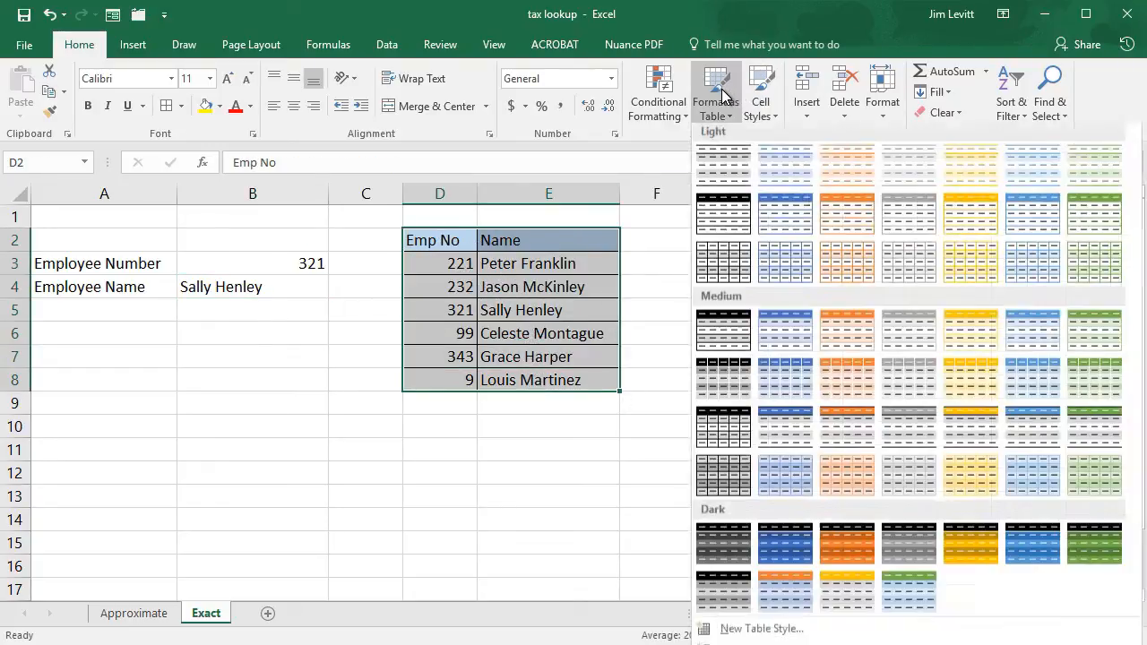
pyautogui.click(851, 265)
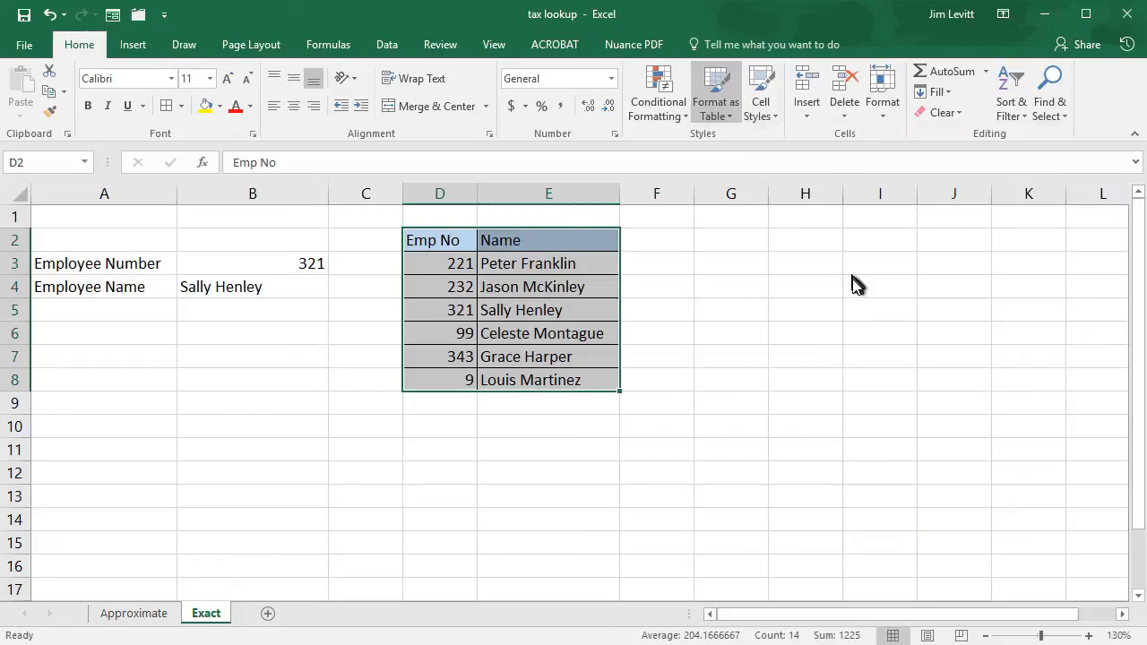
pyautogui.click(704, 448)
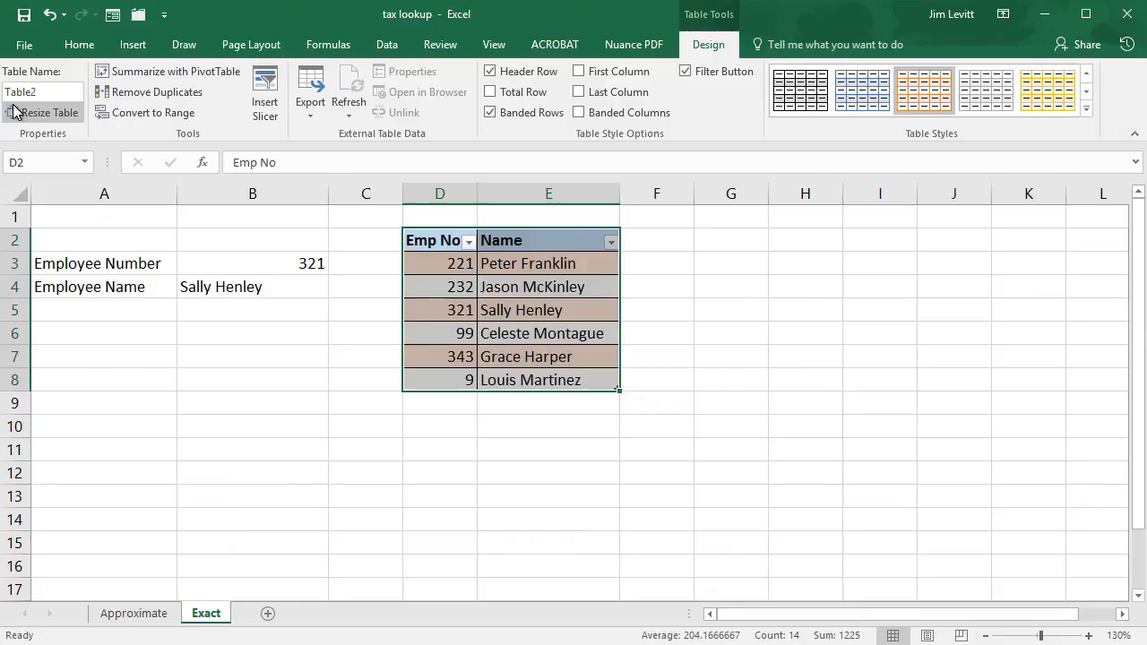
# Step: Replace the range D3:E8 in the B4 VLOOKUP formula with the table name Table2
pyautogui.click(286, 264)
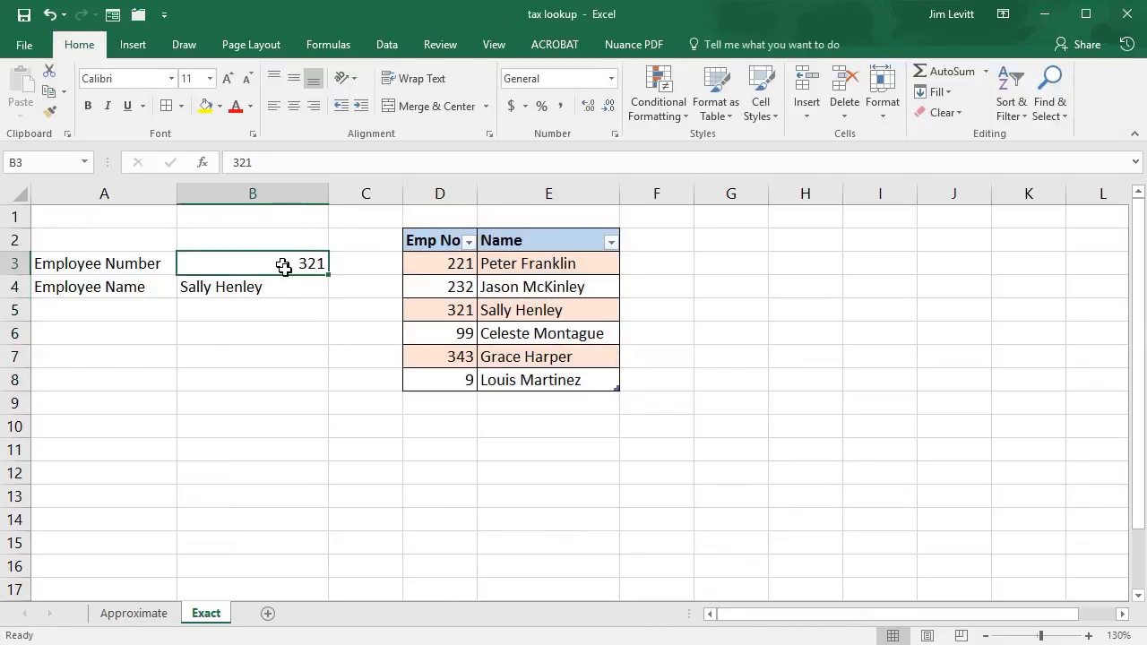
pyautogui.click(307, 291)
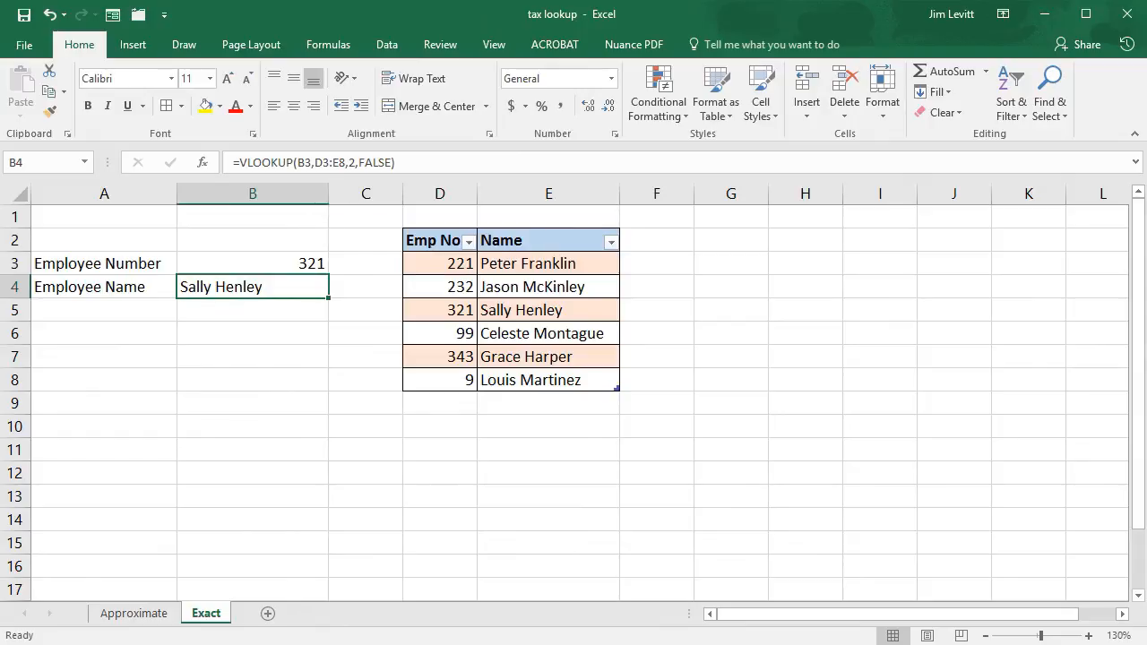
pyautogui.moveTo(347, 162); pyautogui.dragTo(314, 163)
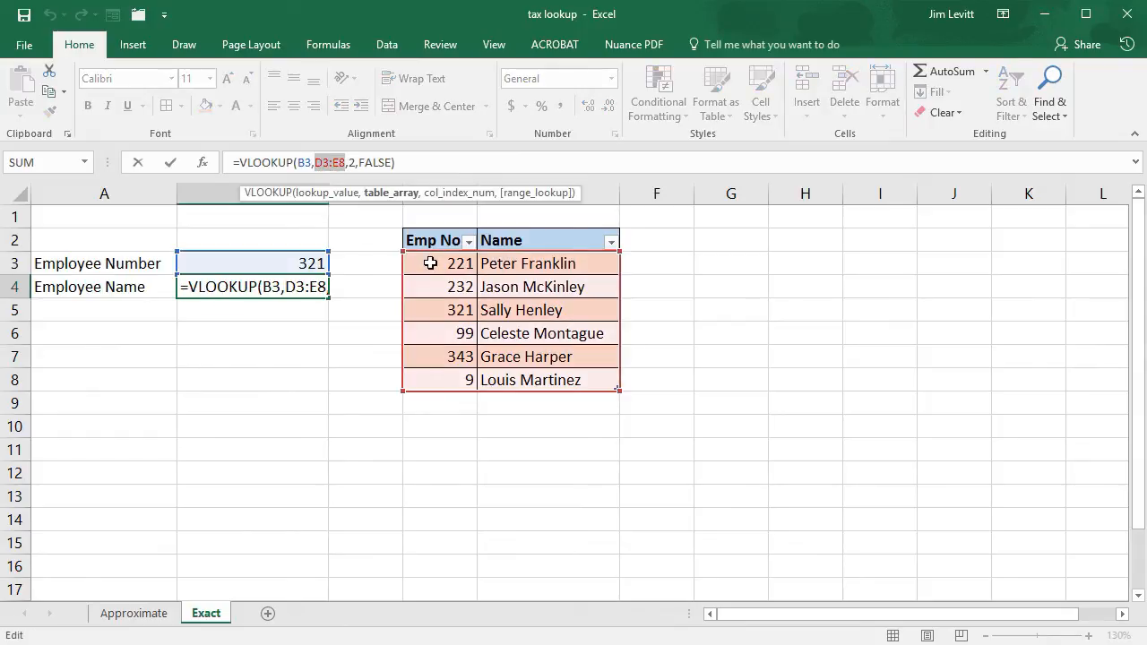
pyautogui.write('Table2')
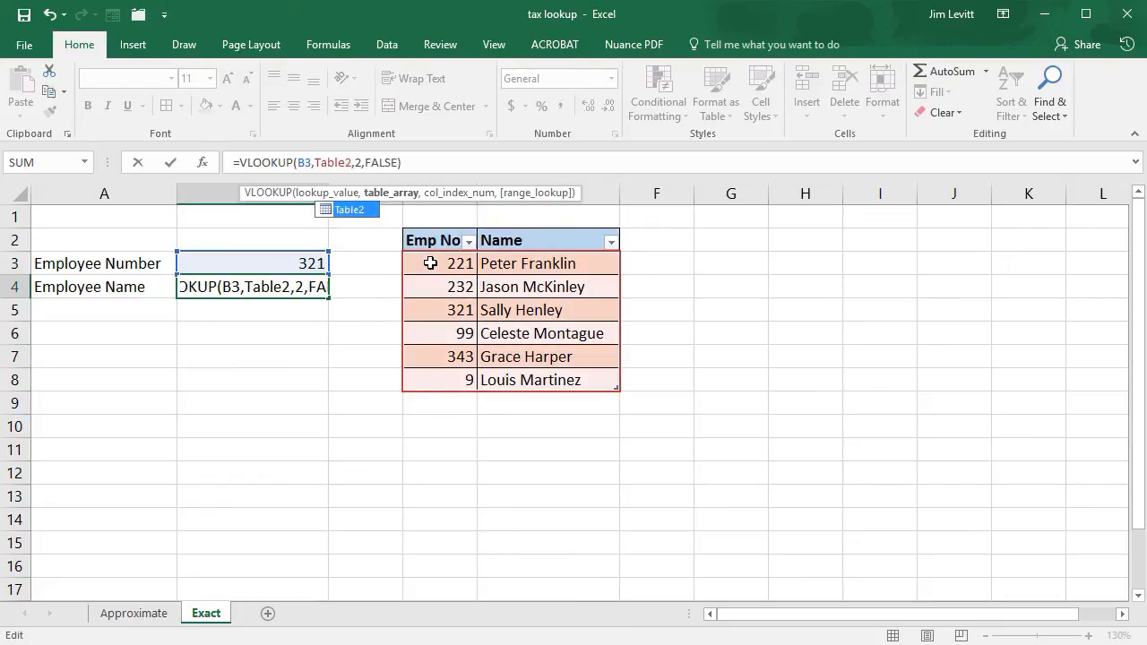
pyautogui.press('Return')
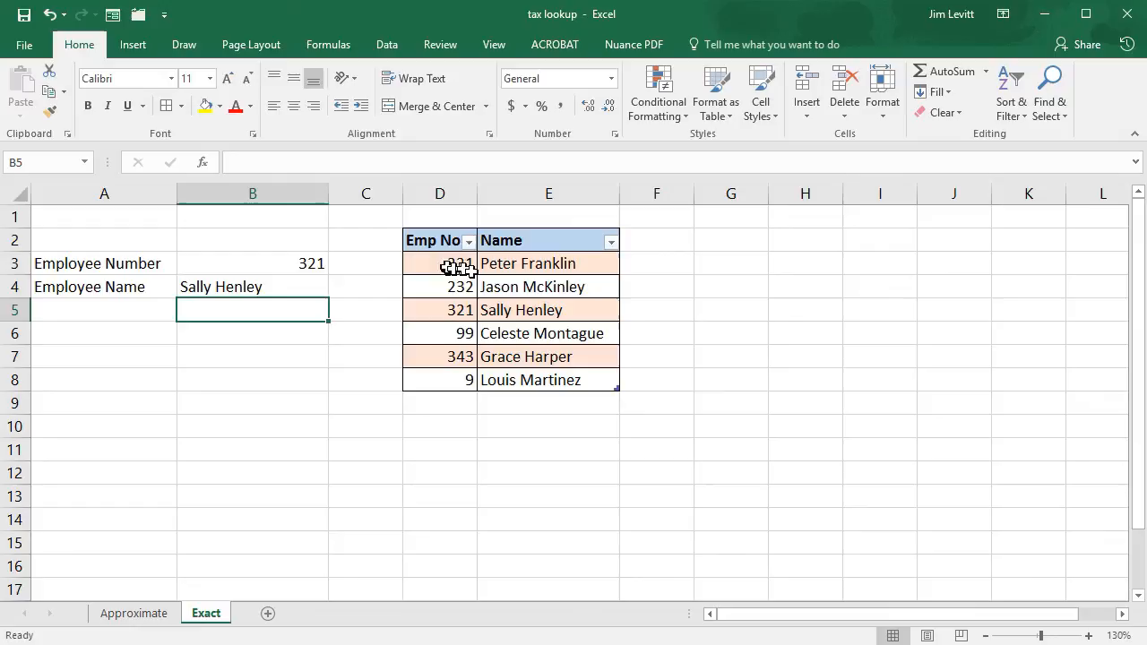
# Step: Review the VLOOKUP formulas in B4 on the Exact sheet and in B2 and B6 on the Approximate sheet
pyautogui.click(253, 289)
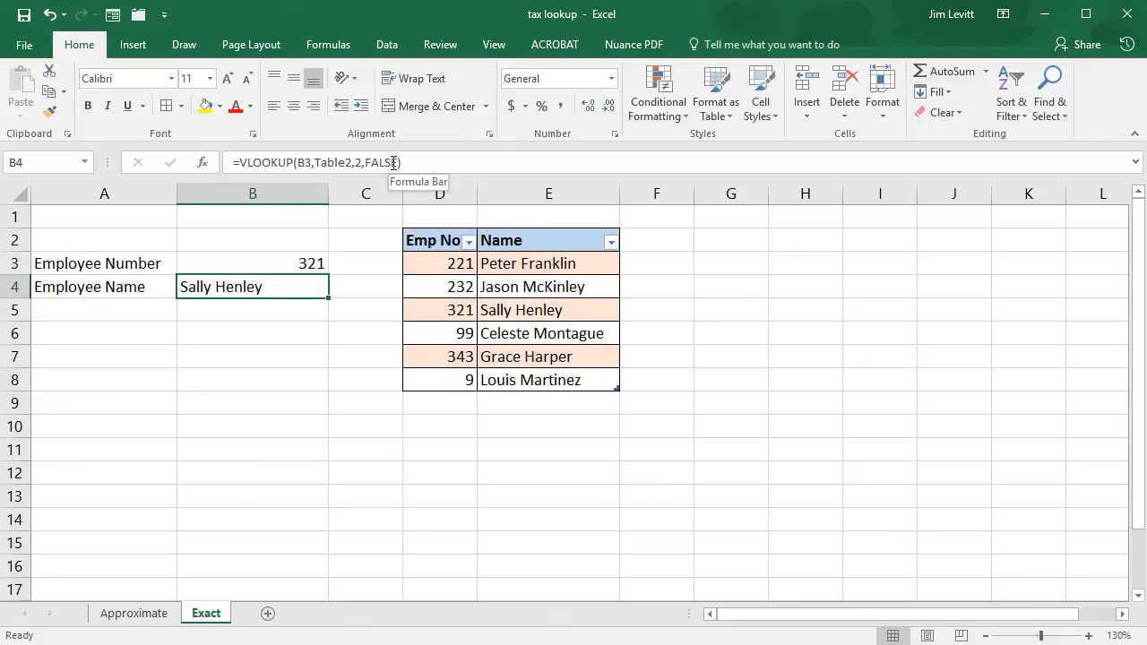
pyautogui.click(136, 613)
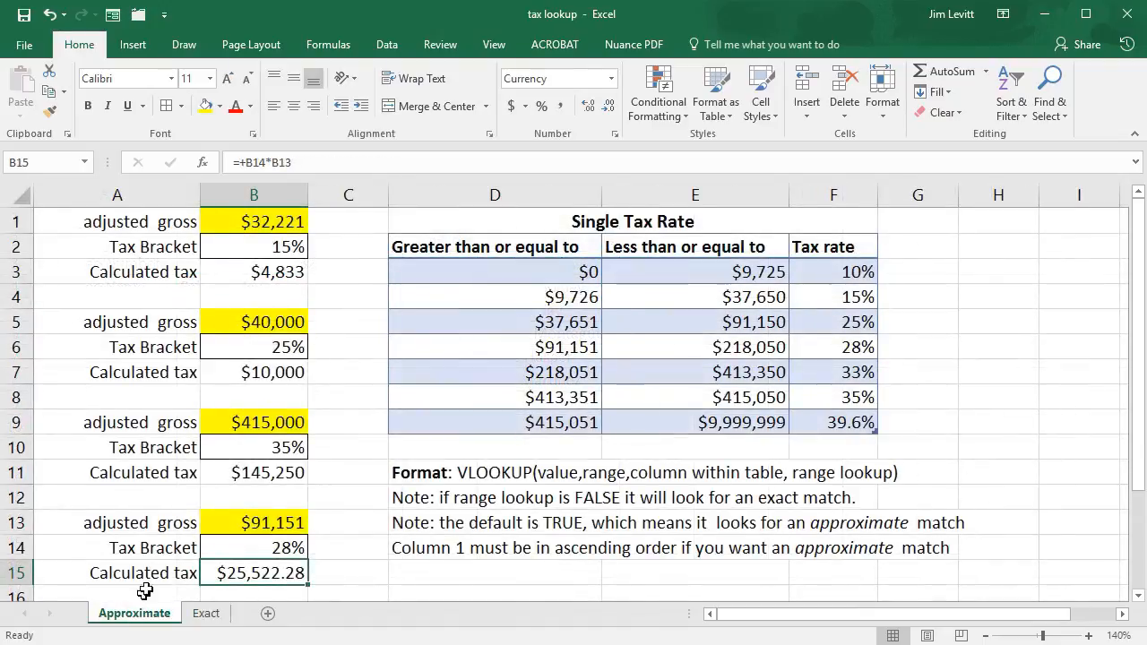
pyautogui.click(299, 249)
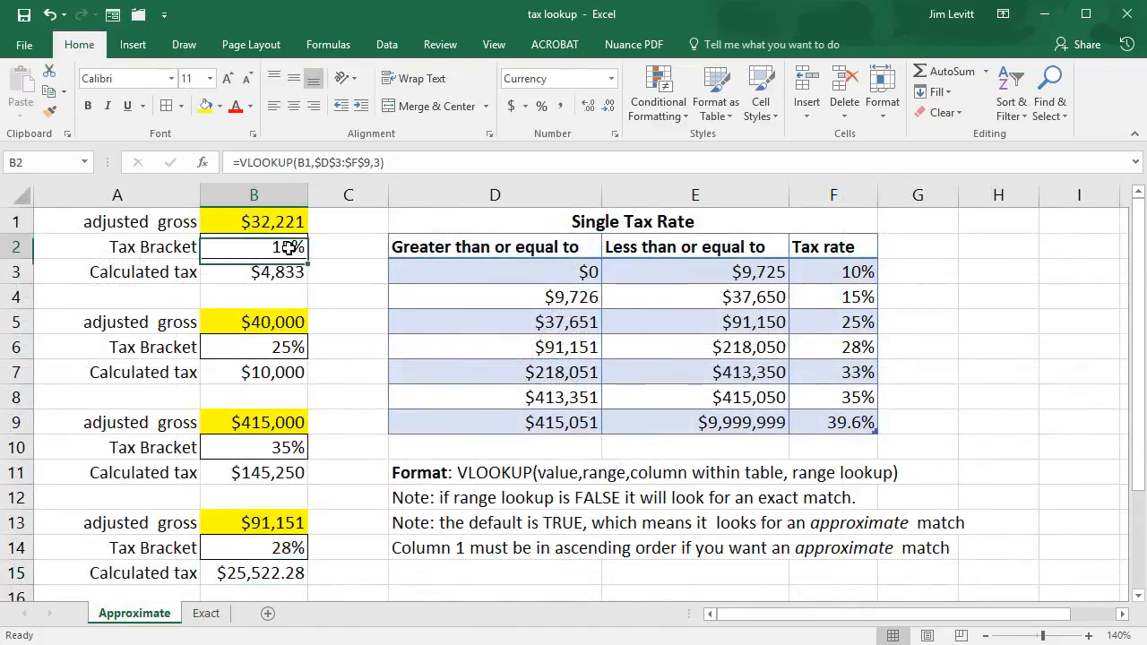
pyautogui.click(295, 347)
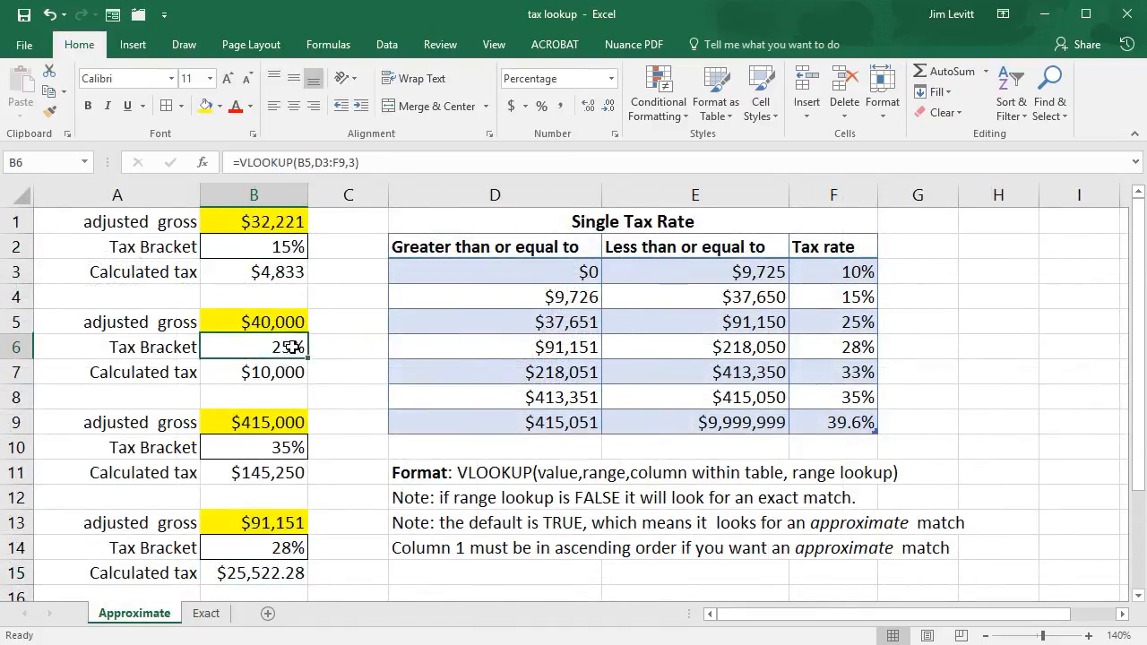